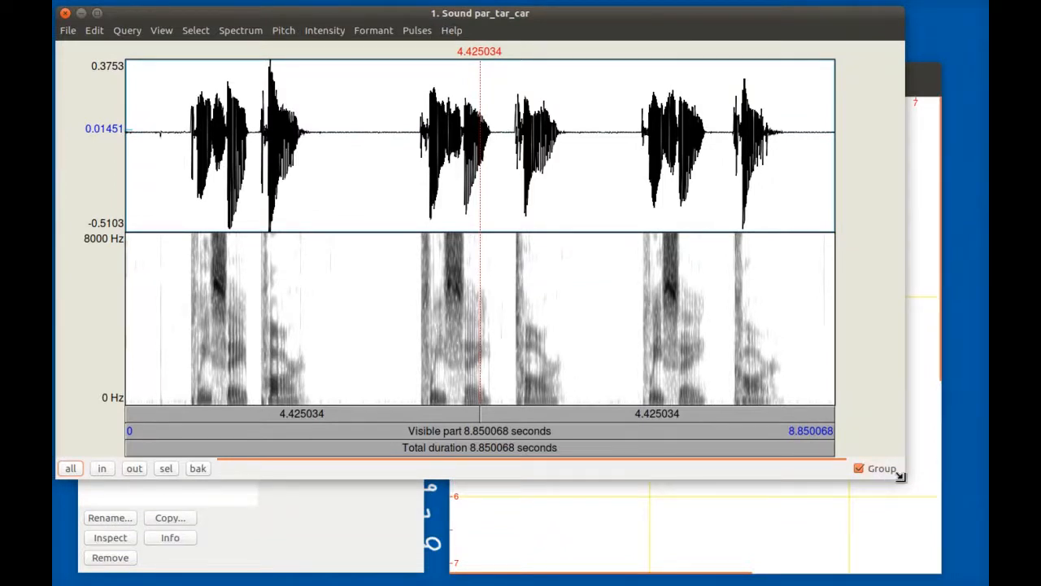
- Enlarge the sound editor window to fill the screen and play the whole visible recording
left_click_drag(905, 481, 981, 579)
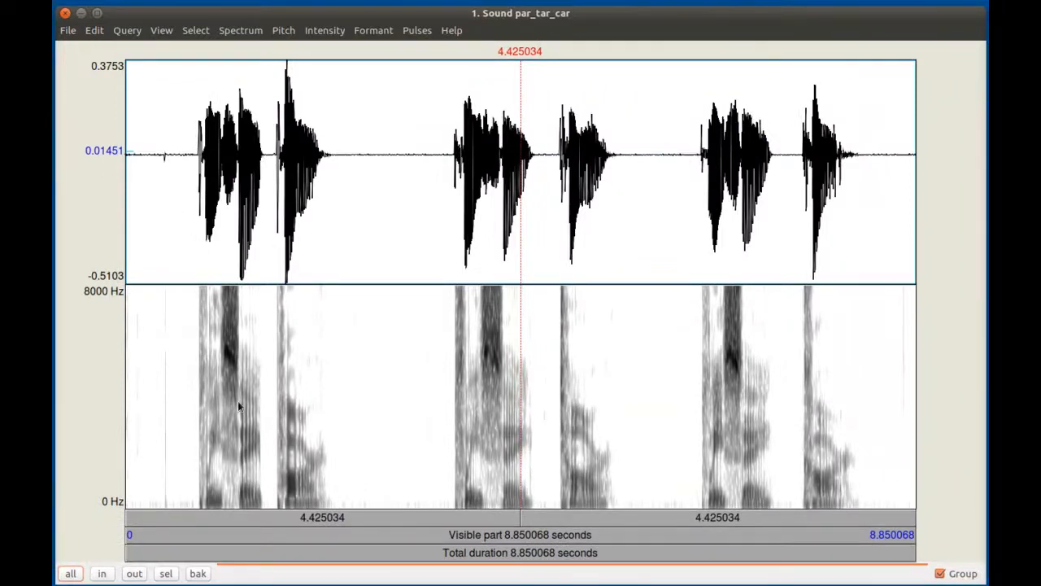
left_click(428, 536)
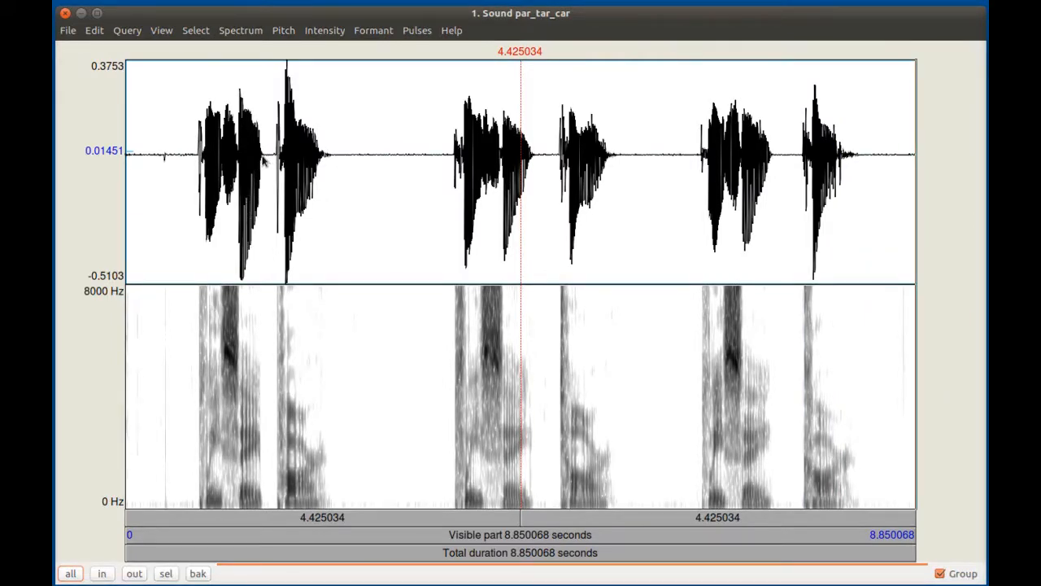
- Highlight the silent gap before the final word in each of the three recorded phrases, one after another
left_click_drag(258, 163, 278, 167)
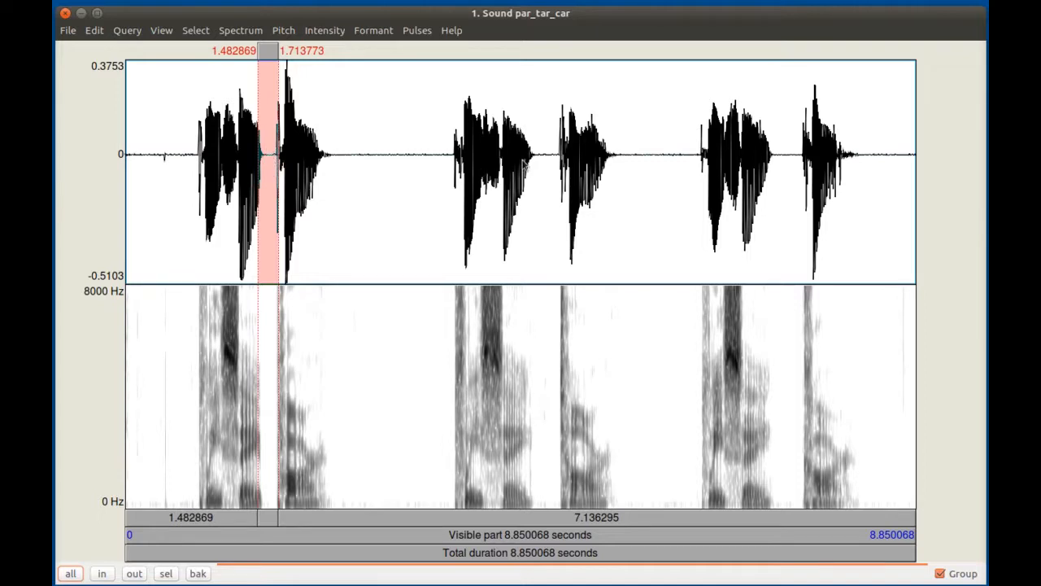
left_click_drag(531, 164, 564, 166)
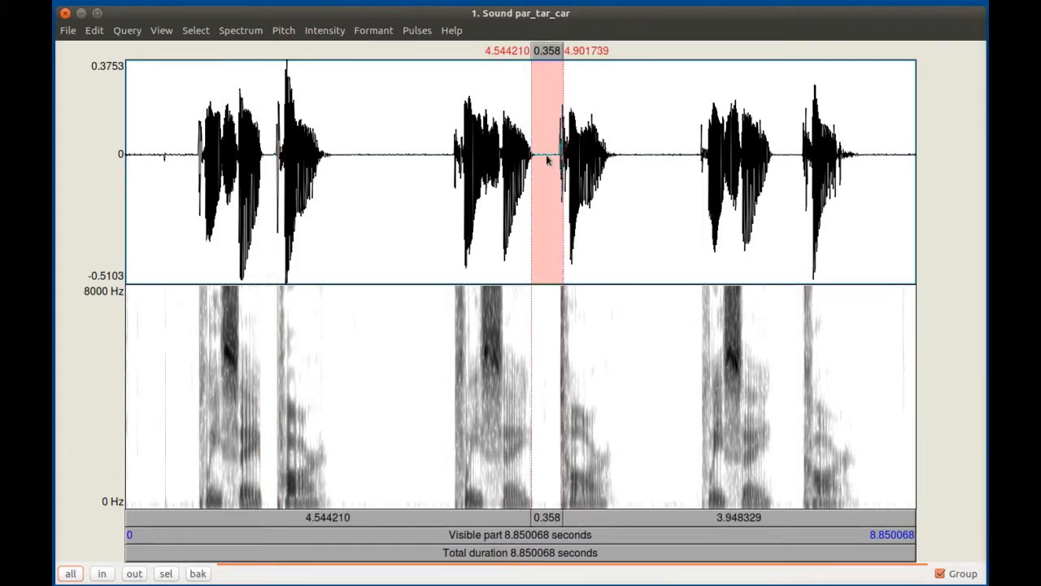
left_click_drag(768, 159, 806, 173)
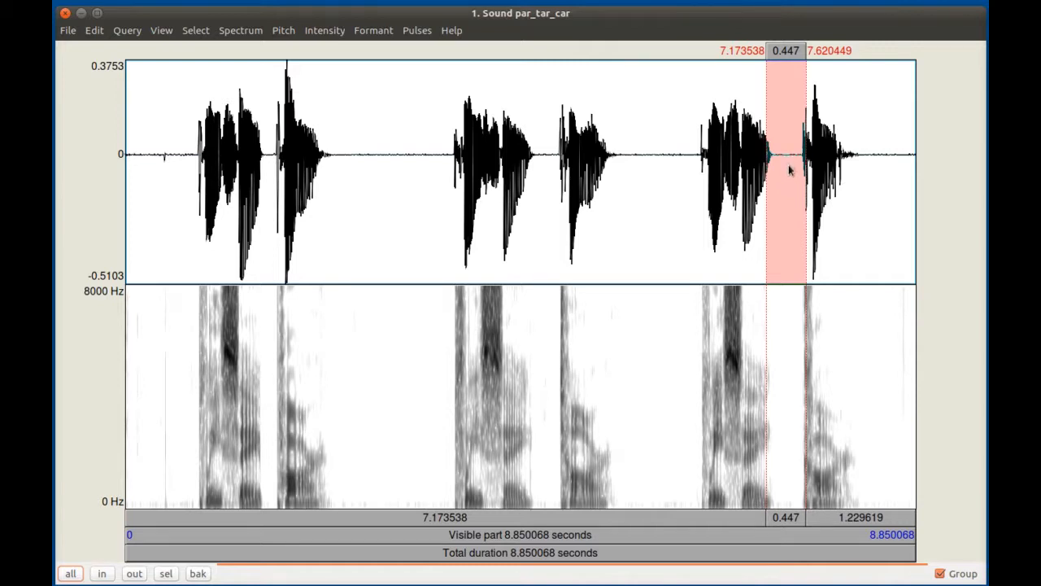
left_click(805, 165)
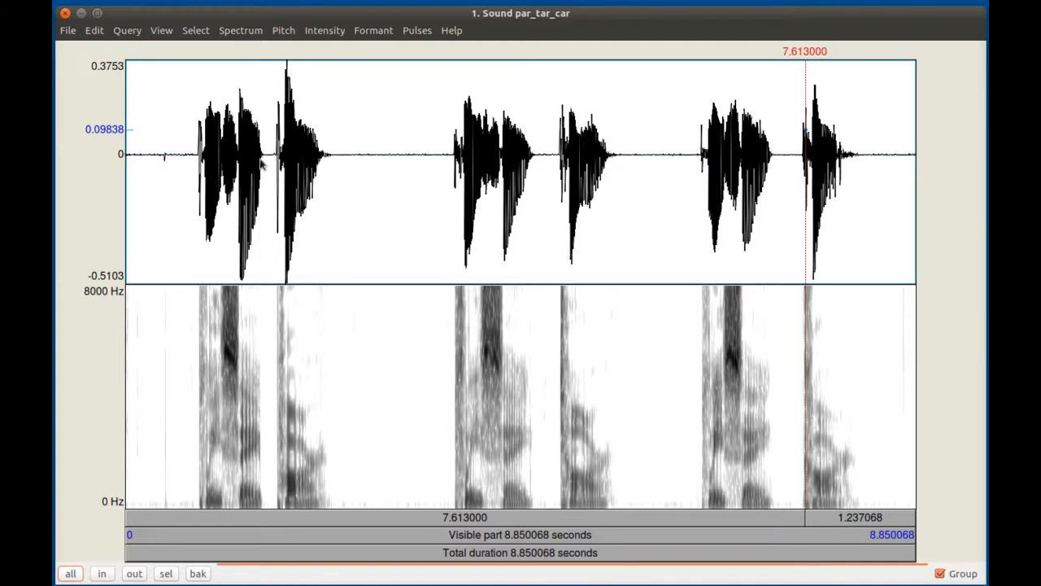
- Select the first phrase's final stop with the adjoining vowel edges, about 1.446 to 1.848 s, and play it repeatedly
left_click_drag(259, 163, 281, 175)
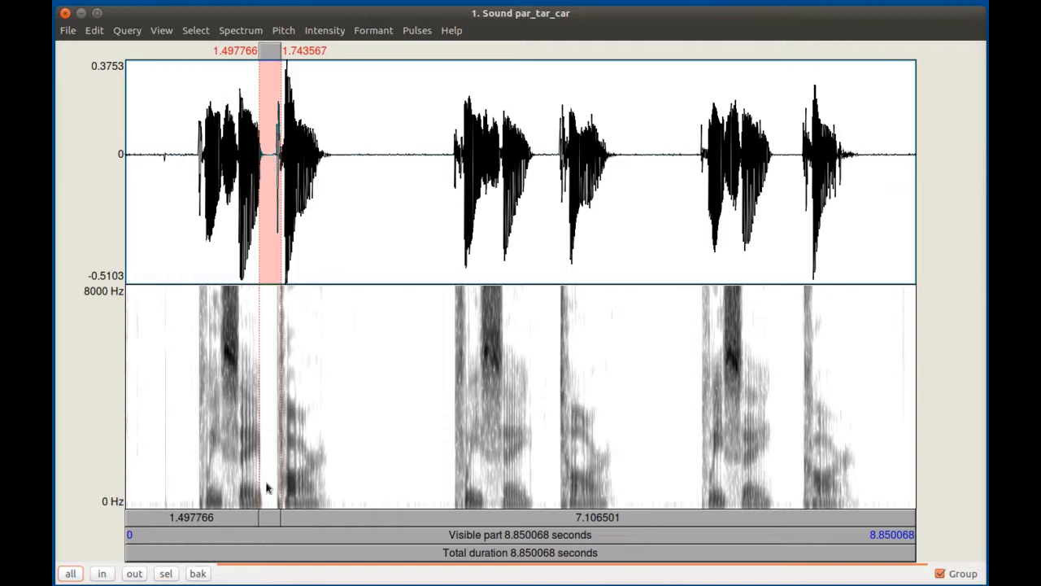
left_click(283, 182)
left_click_drag(254, 154, 291, 164)
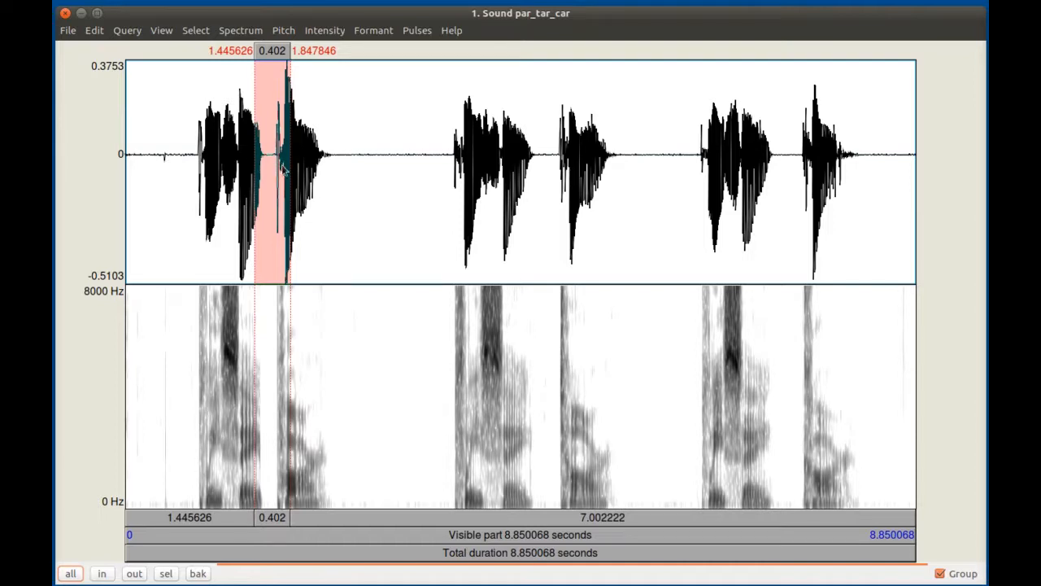
left_click(281, 521)
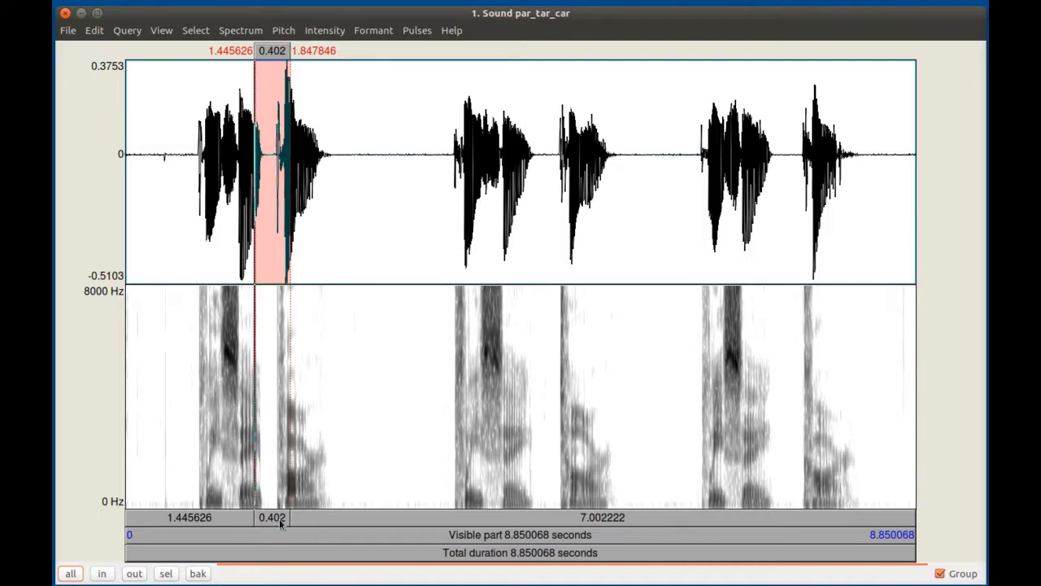
left_click(280, 521)
left_click(281, 521)
left_click(281, 523)
left_click(281, 522)
left_click(281, 523)
left_click(280, 522)
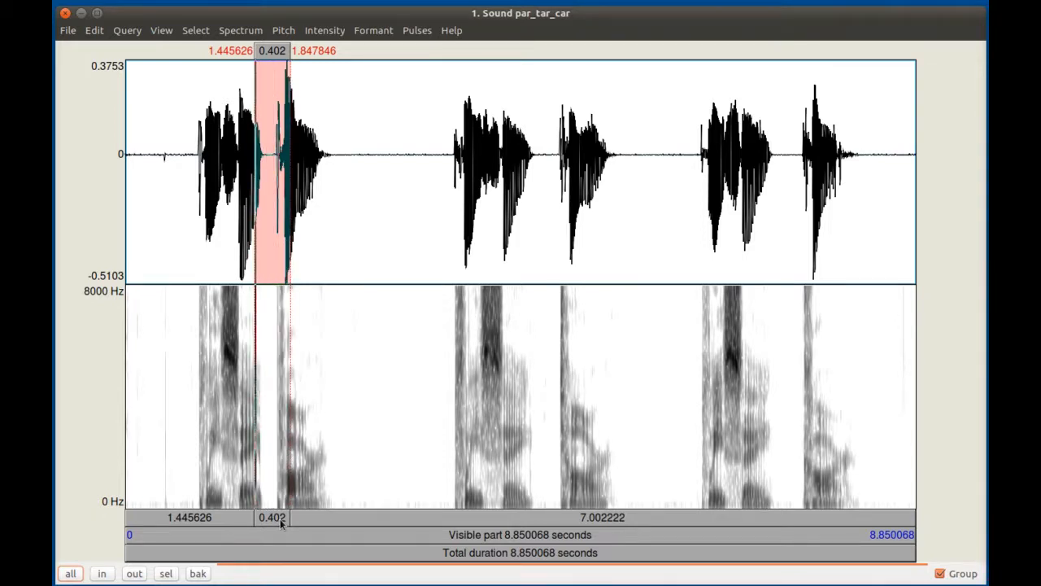
- Within that stretch, select the stop closure from the end of voicing at about 1.511 s to the burst at about 1.698 s, and play it
left_click(161, 31)
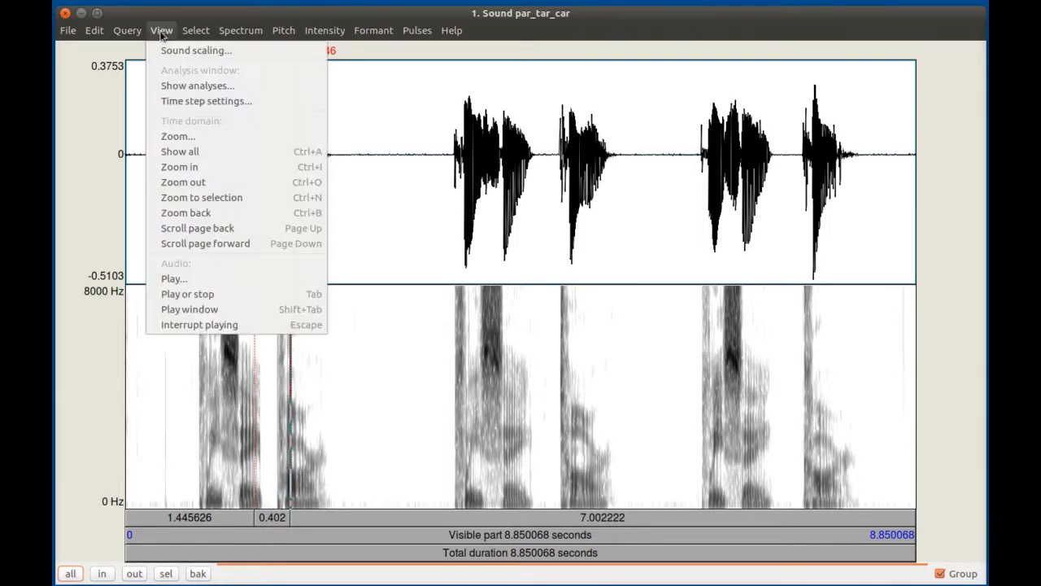
left_click(230, 198)
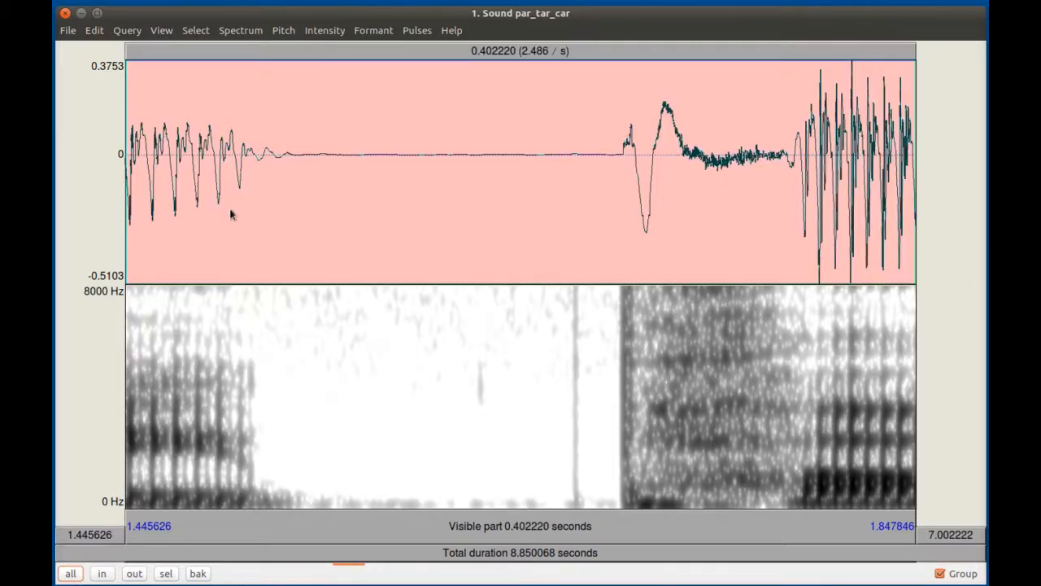
left_click(266, 172)
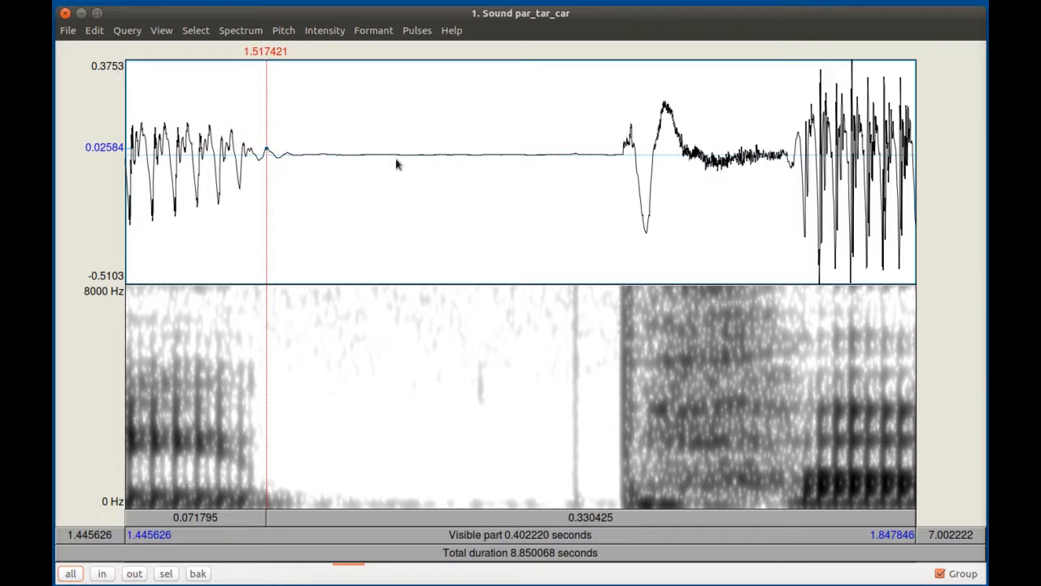
left_click(623, 155)
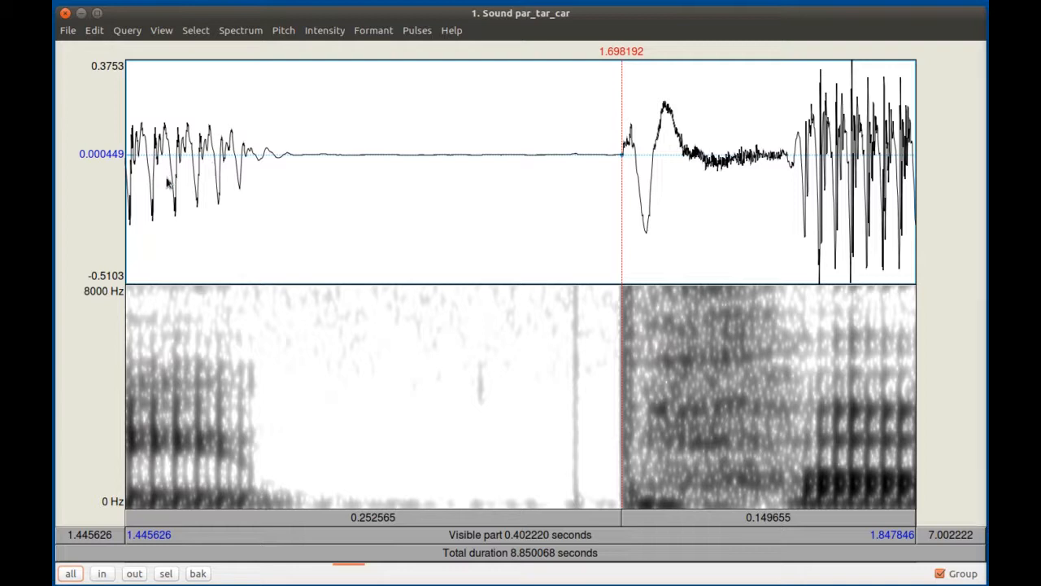
left_click(254, 154, "shift")
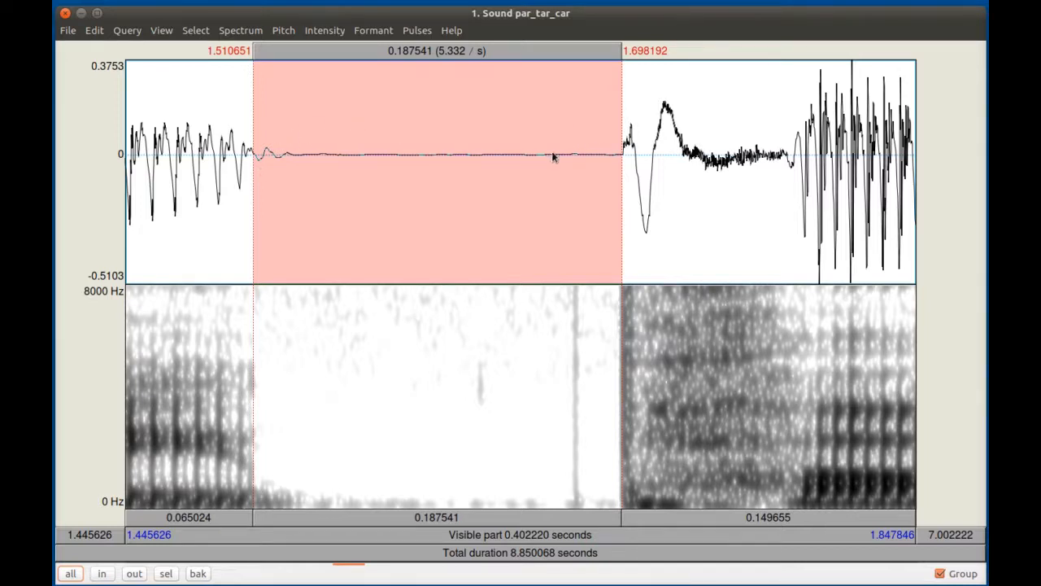
left_click(399, 515)
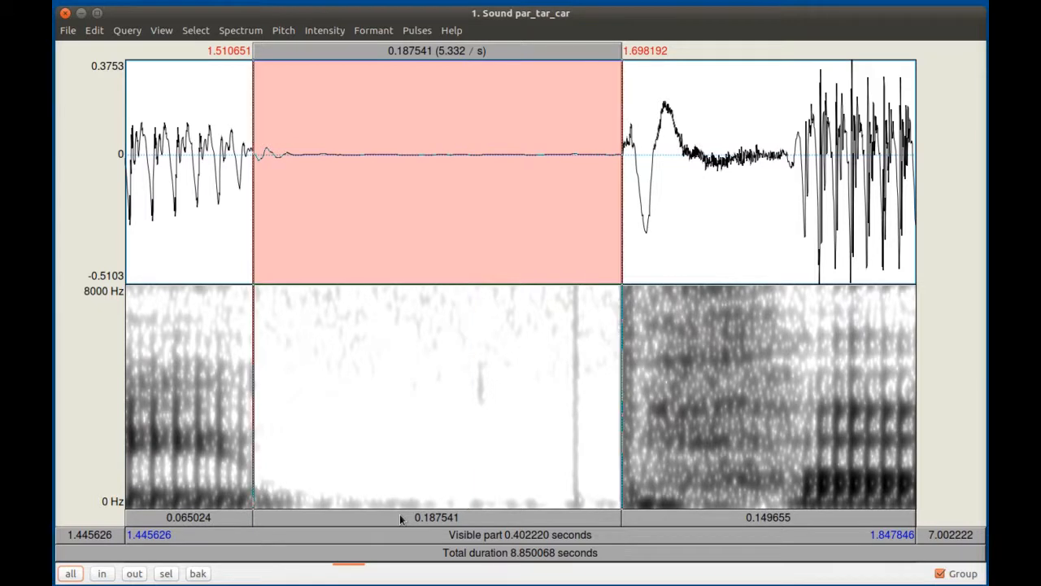
left_click(400, 515)
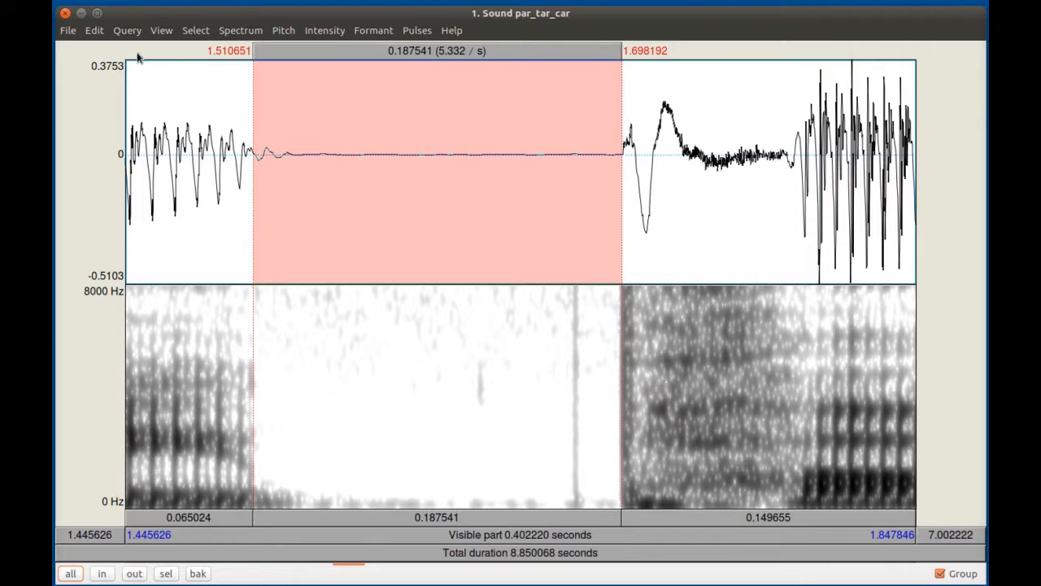
- Move the start and end of the closure selection to their nearest zero crossings, play it, and nudge its end to about 1.6972 s
left_click(196, 31)
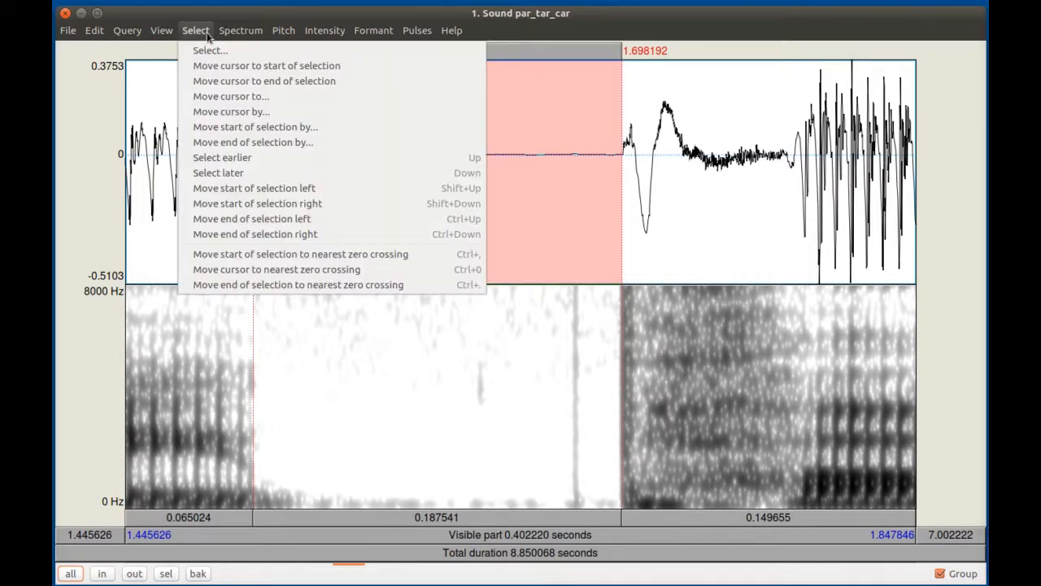
left_click(300, 254)
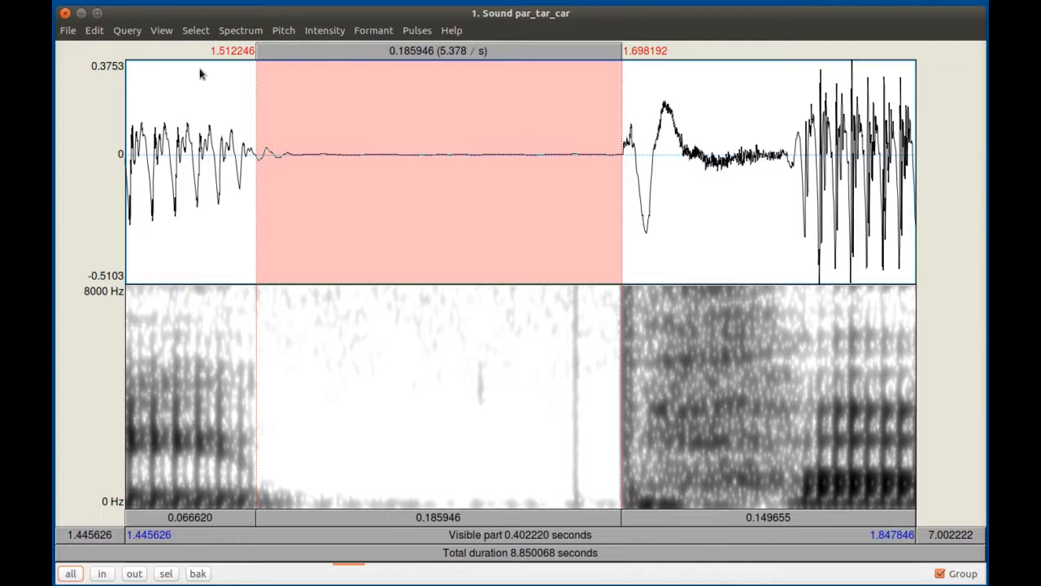
left_click(197, 31)
left_click(282, 286)
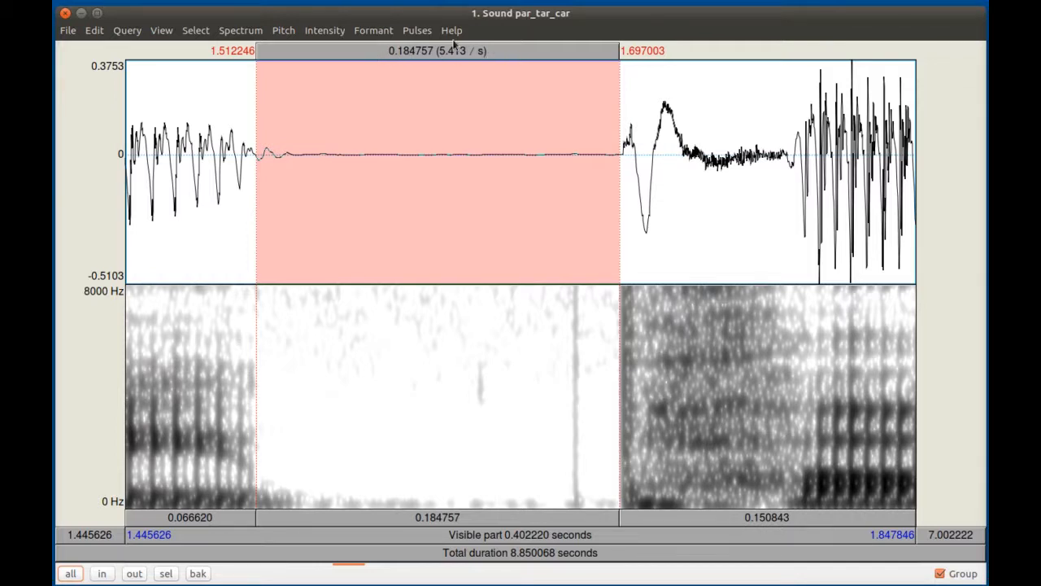
left_click(483, 53)
left_click(386, 519)
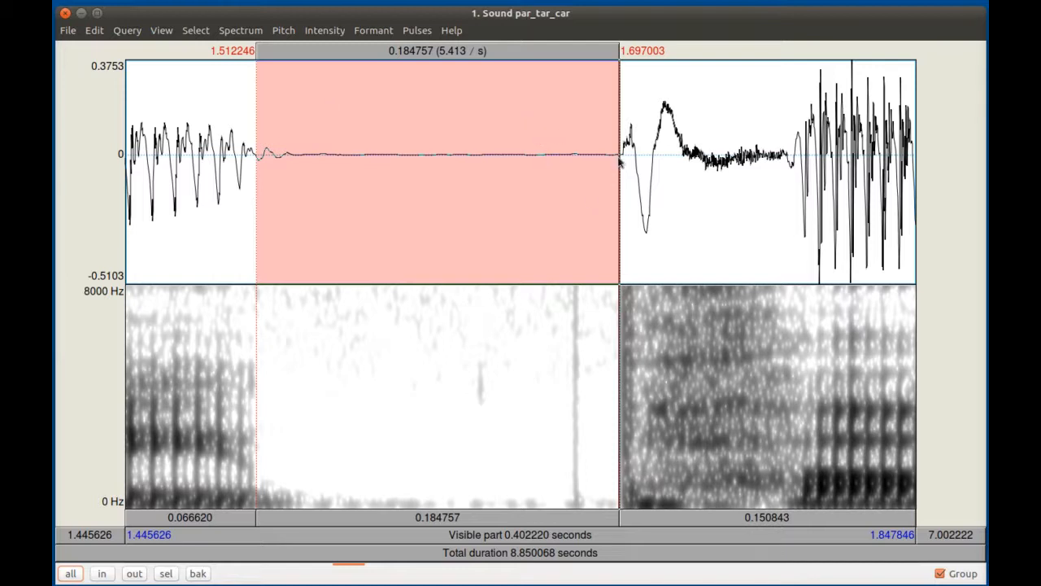
left_click_drag(621, 158, 622, 158)
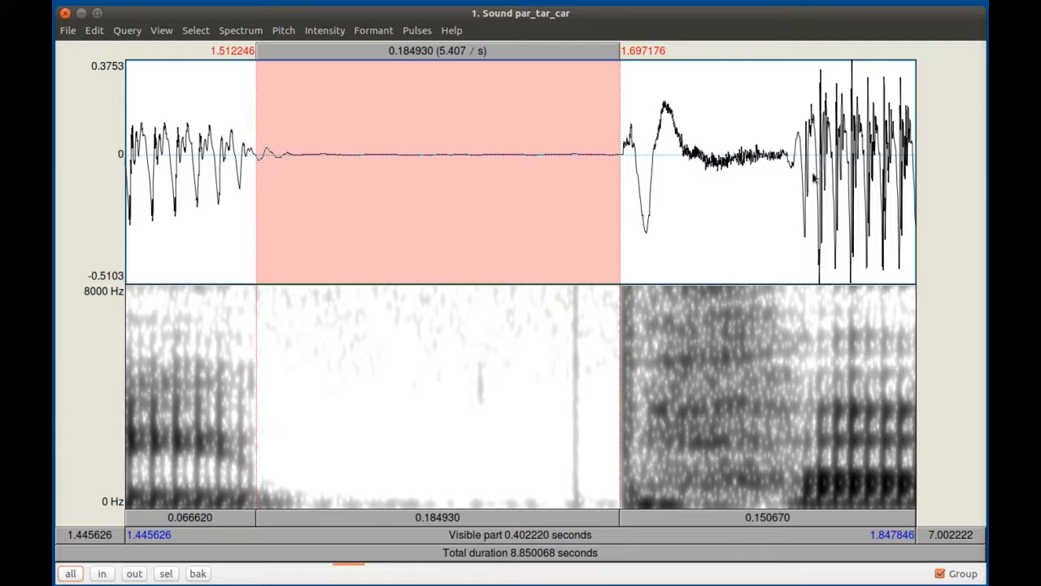
- Select from the release burst at about 1.698 s into the following vowel at about 1.814 s, and zoom to that selection
left_click(621, 161)
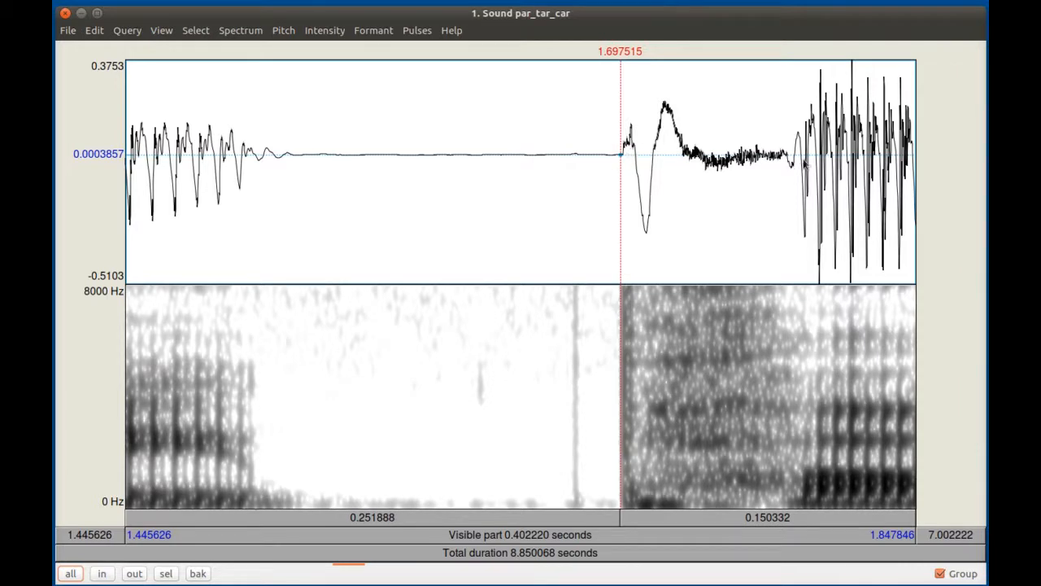
left_click(852, 160, "shift")
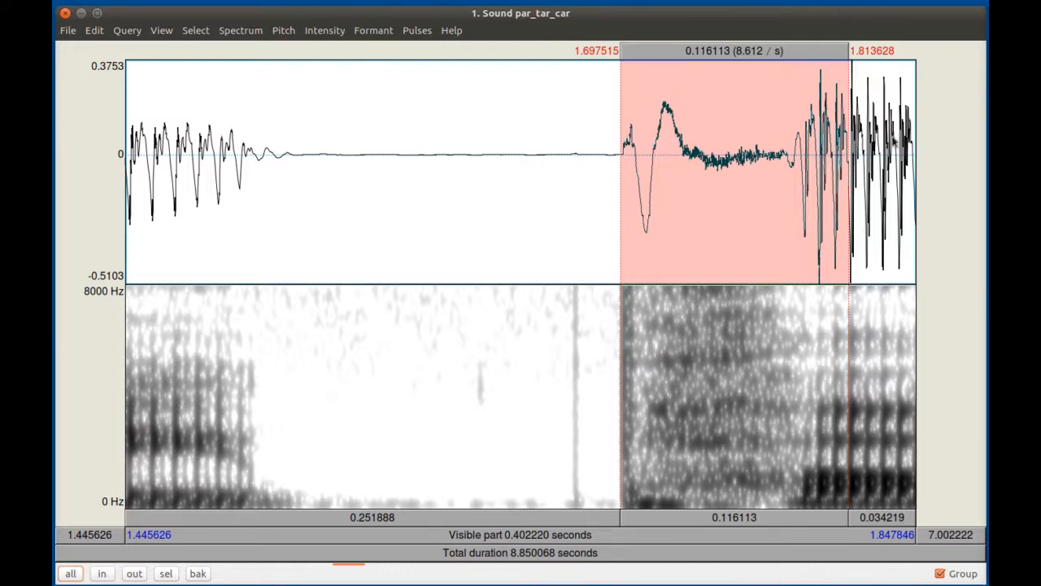
left_click(200, 33)
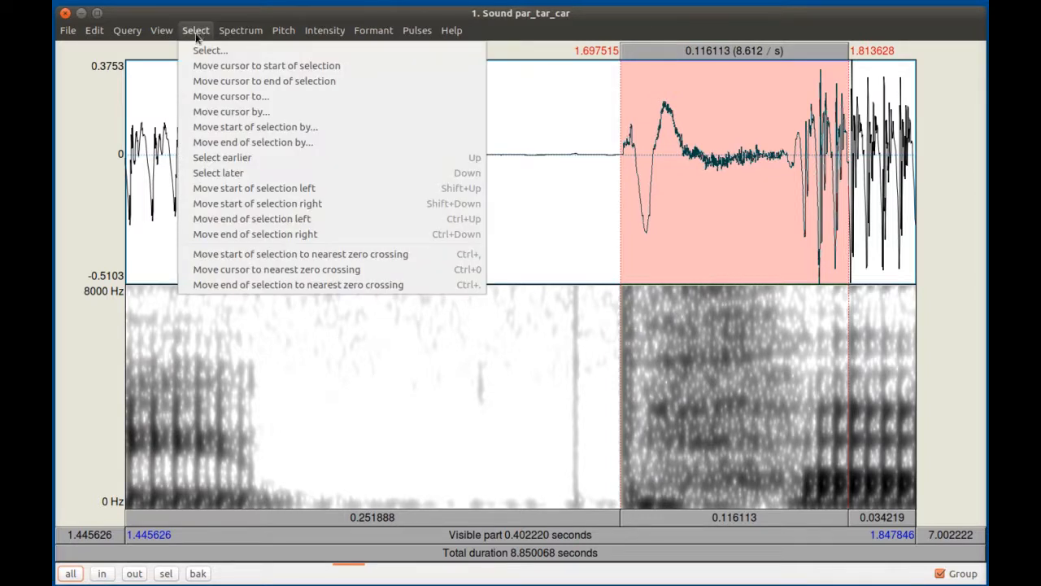
mouse_move(171, 37)
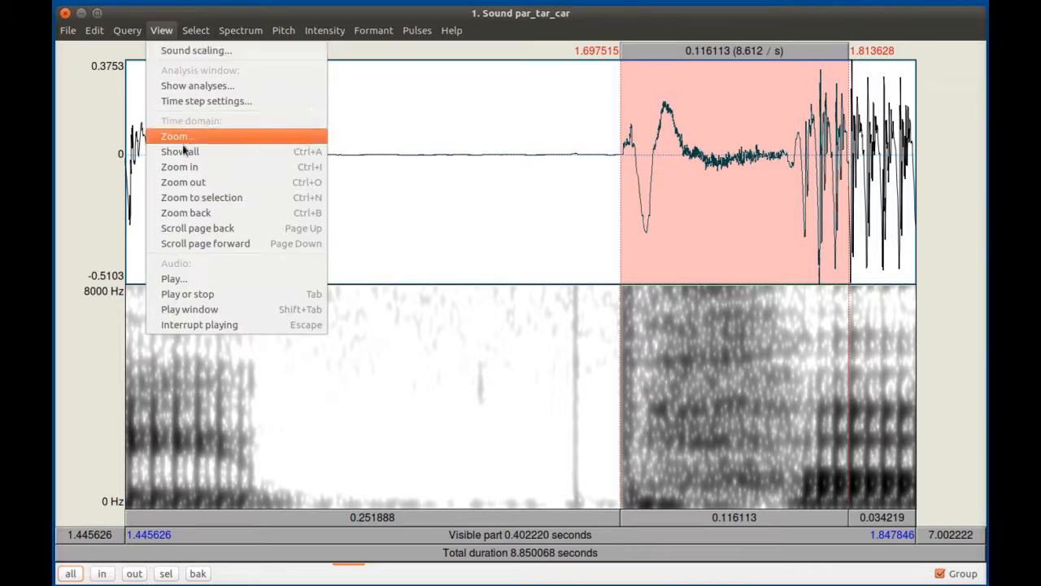
left_click(212, 199)
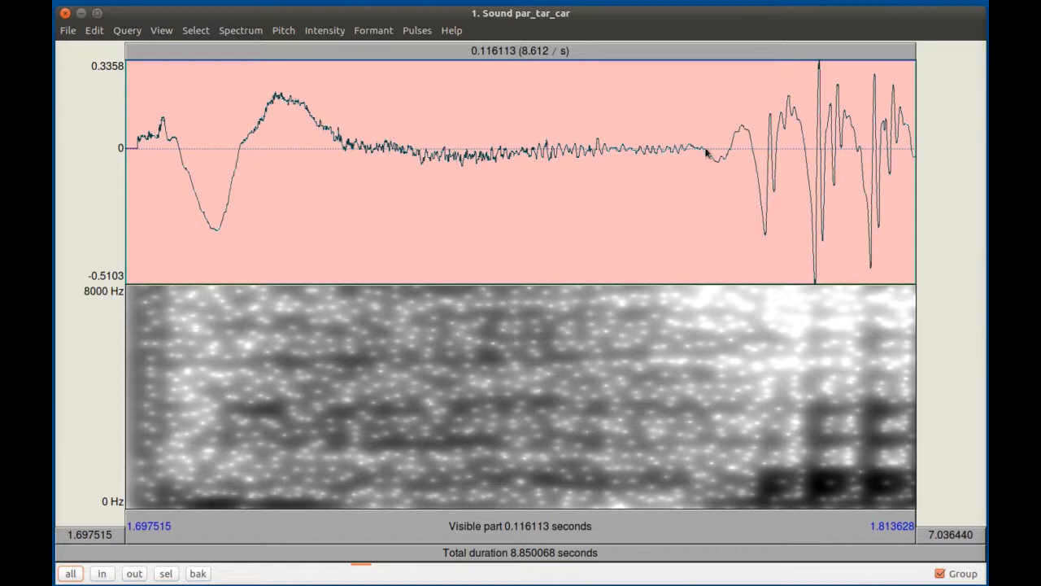
- End the release selection at the vowel's voicing onset, about 1.792 s, and move both selection ends to their nearest zero crossings
left_click(626, 532)
left_click(767, 159, "shift")
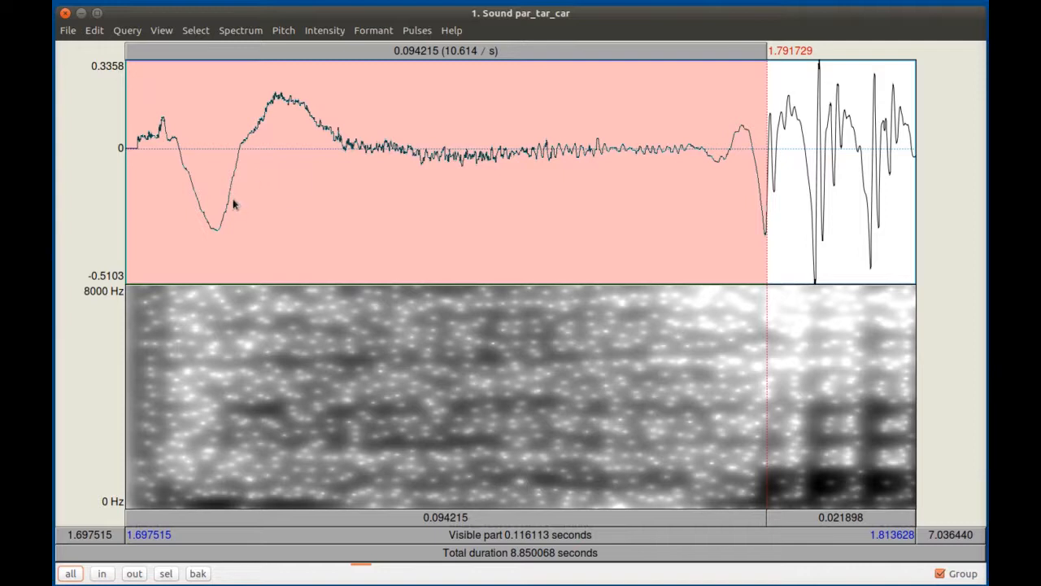
left_click(189, 30)
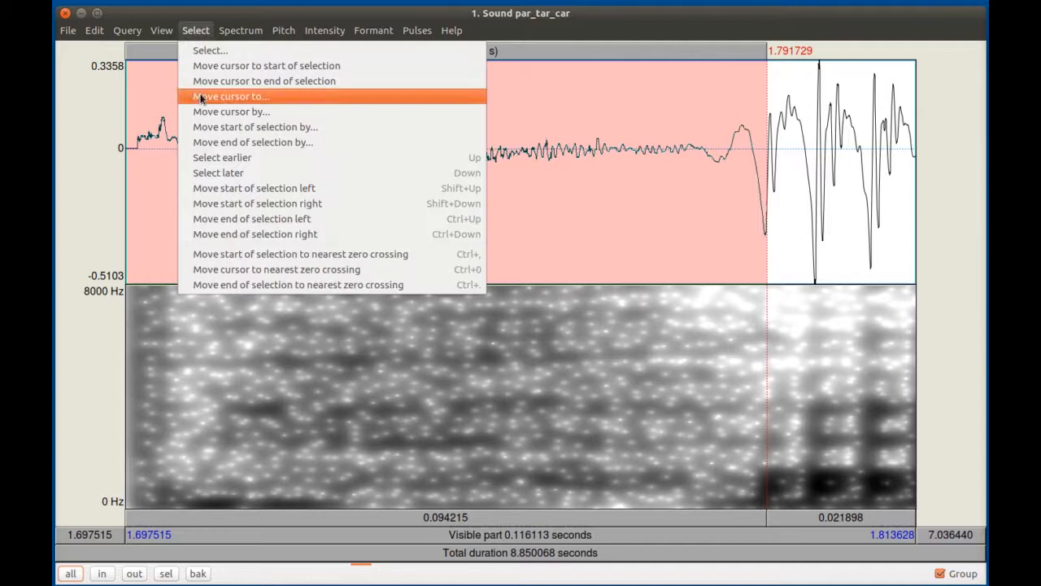
left_click(282, 256)
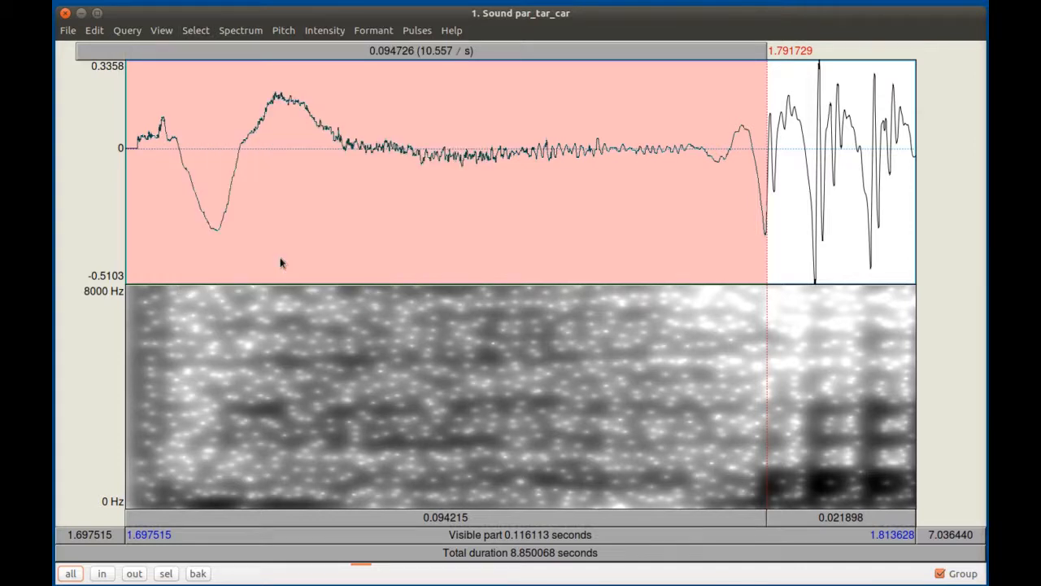
left_click(195, 30)
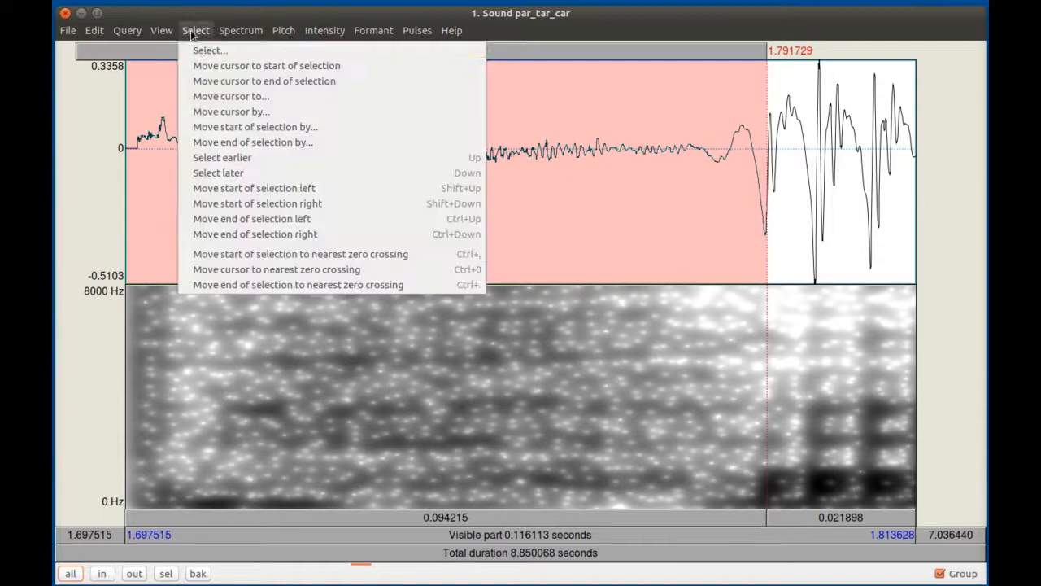
left_click(249, 285)
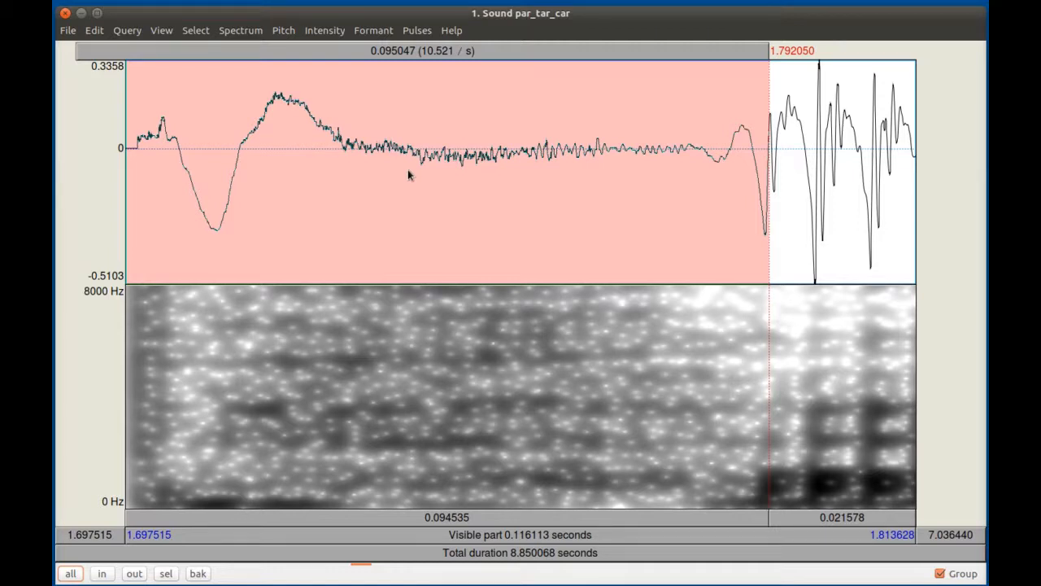
- Zoom out twice to view the release selection together with the preceding closure and the following vowel
left_click(158, 32)
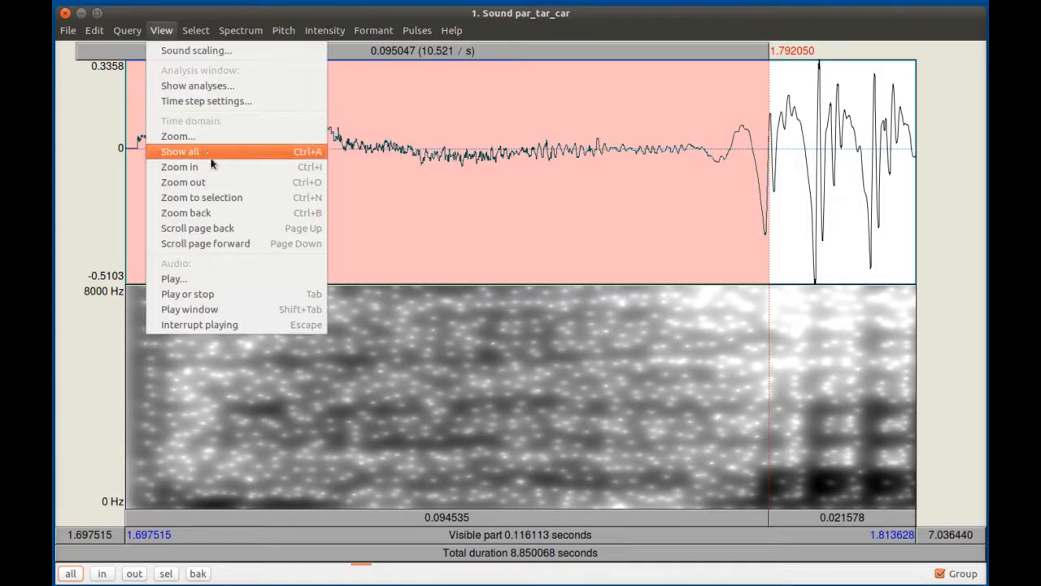
left_click(211, 182)
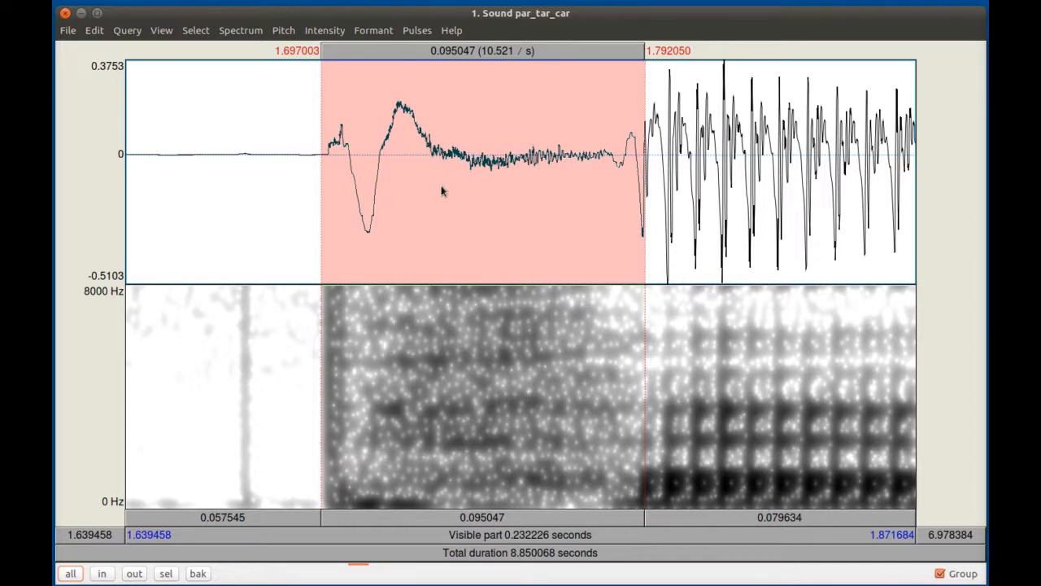
left_click(165, 32)
left_click(195, 183)
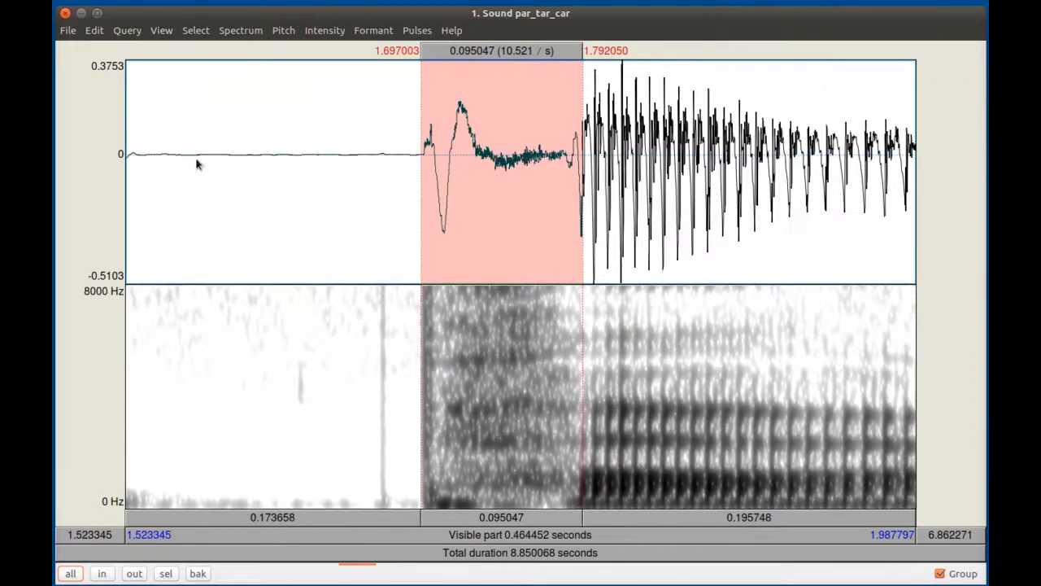
- Select and play the second phrase's stretch around the final word's closure and release, about 4.470 to 5.118 s, and zoom to it
left_click(165, 32)
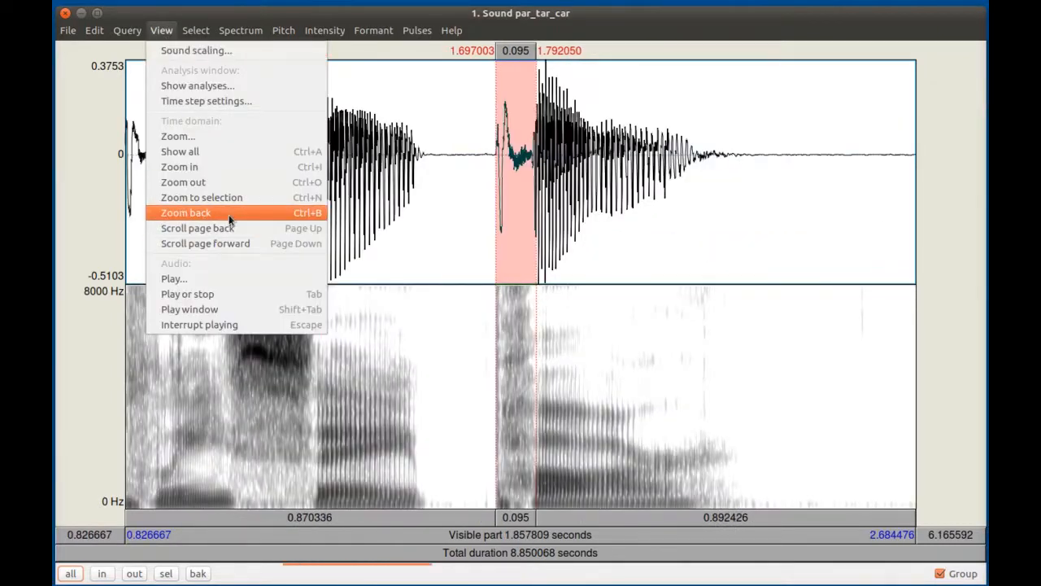
left_click(236, 151)
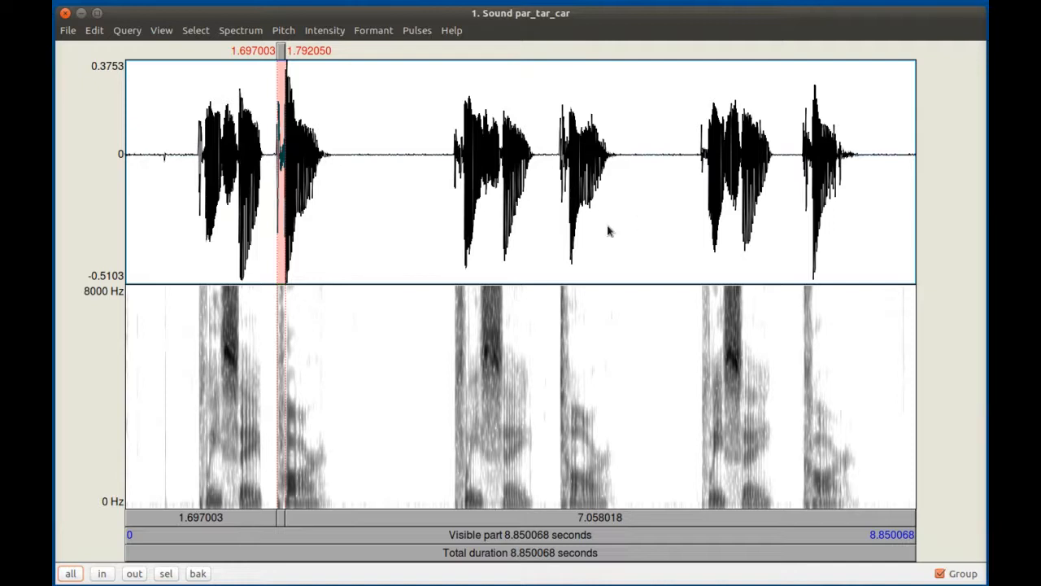
left_click(586, 180)
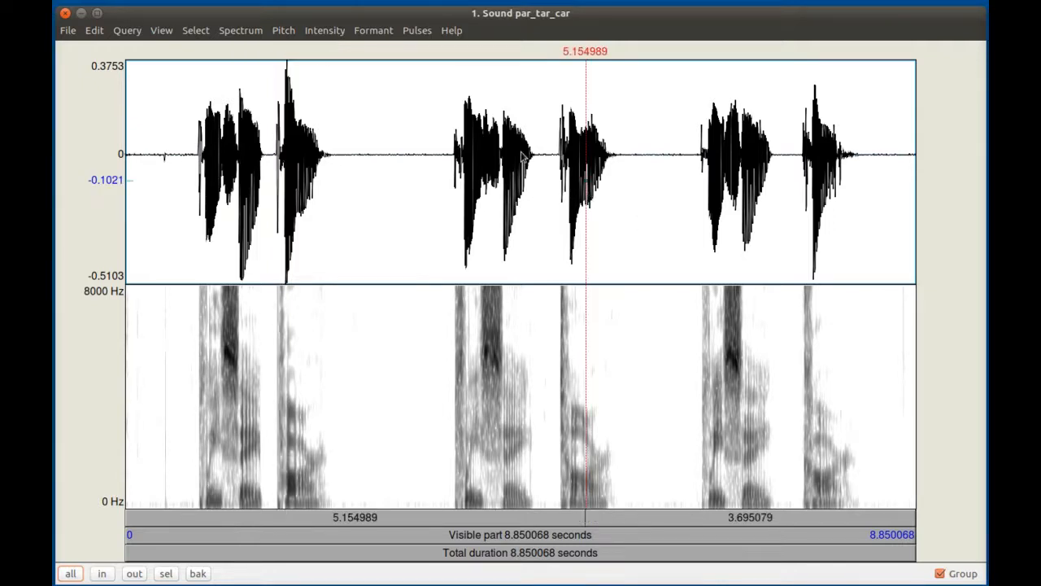
left_click_drag(527, 163, 583, 167)
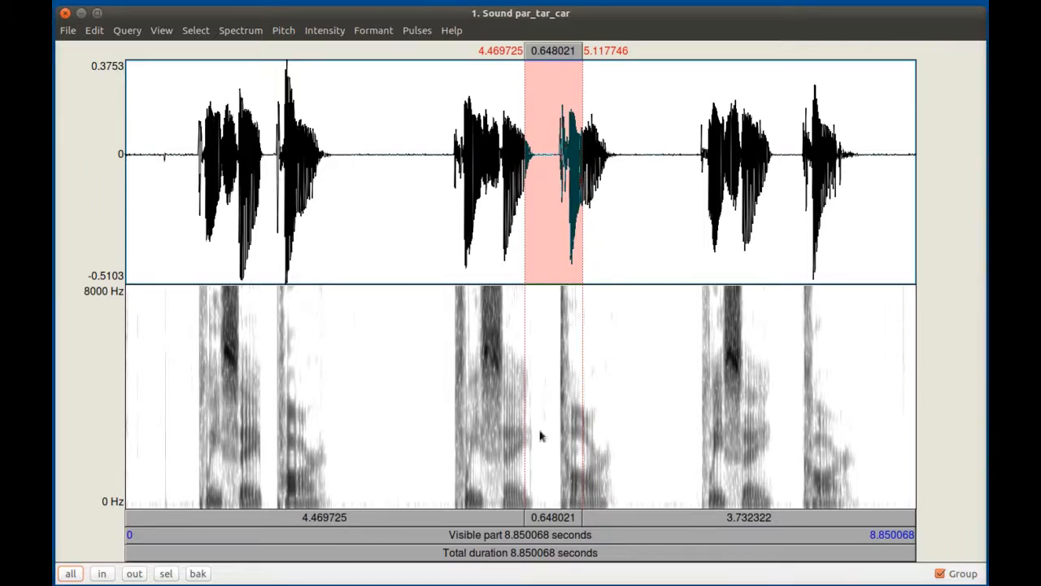
left_click(559, 518)
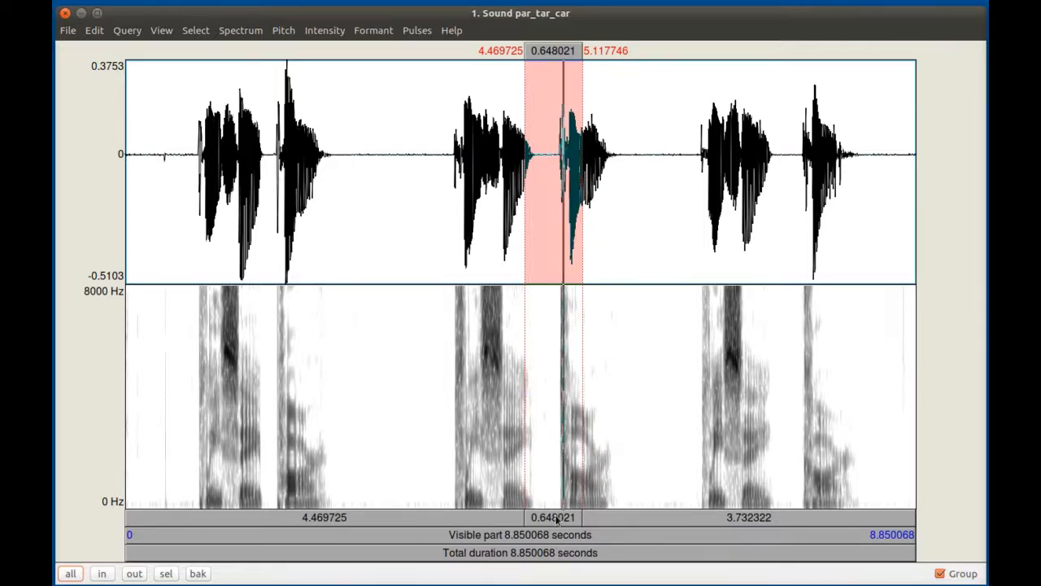
left_click(160, 31)
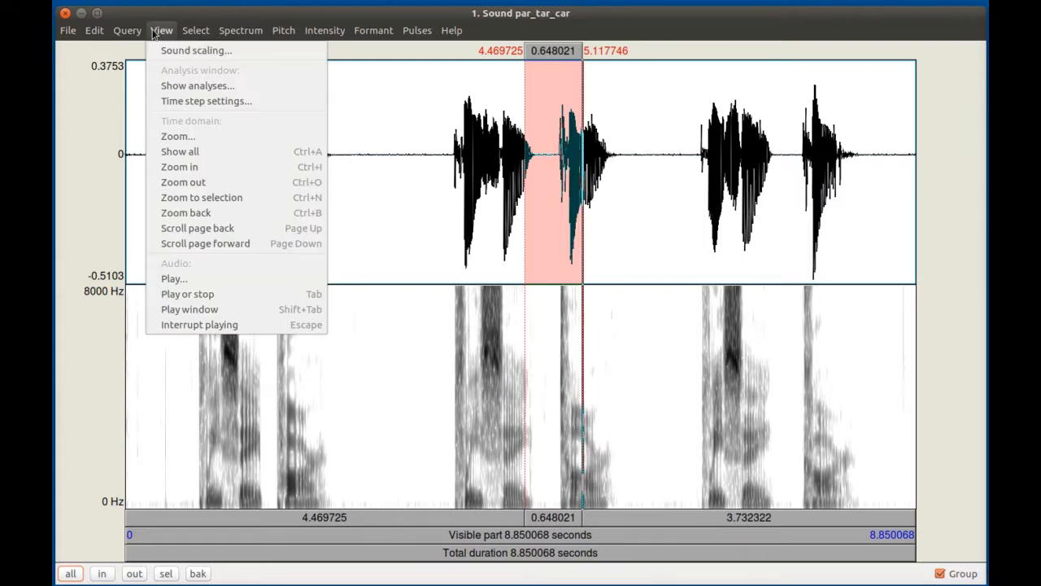
left_click(223, 198)
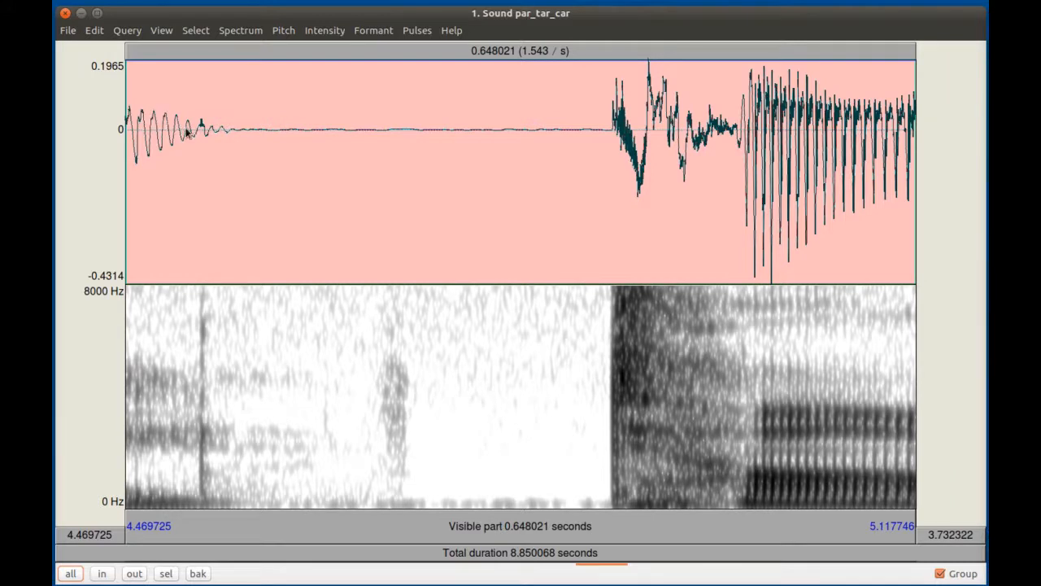
- Select from the fading vowel at about 4.508 s to the release burst at about 4.867 s, and zoom to that selection
left_click(610, 134)
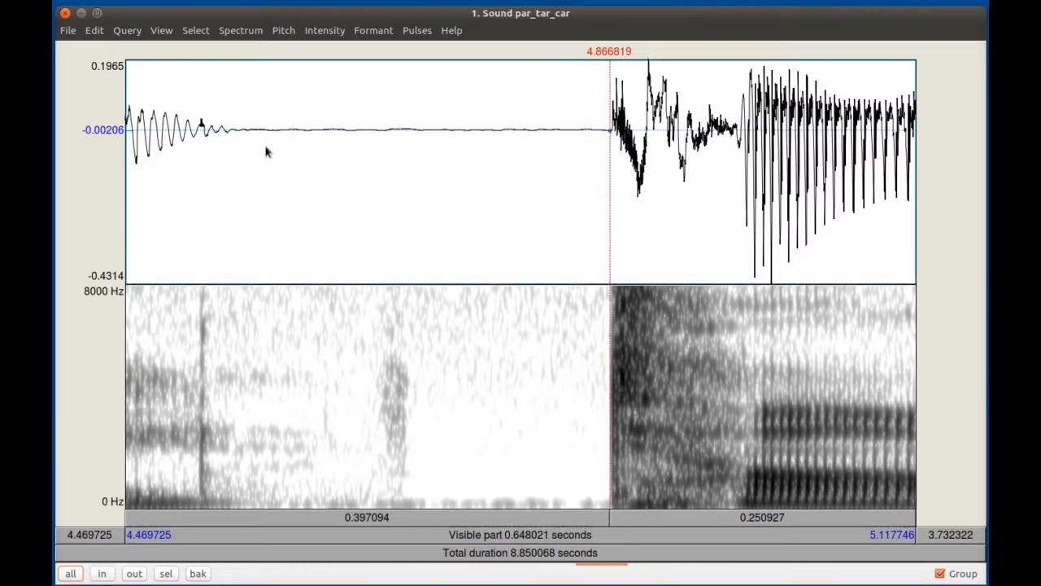
left_click(171, 137, "shift")
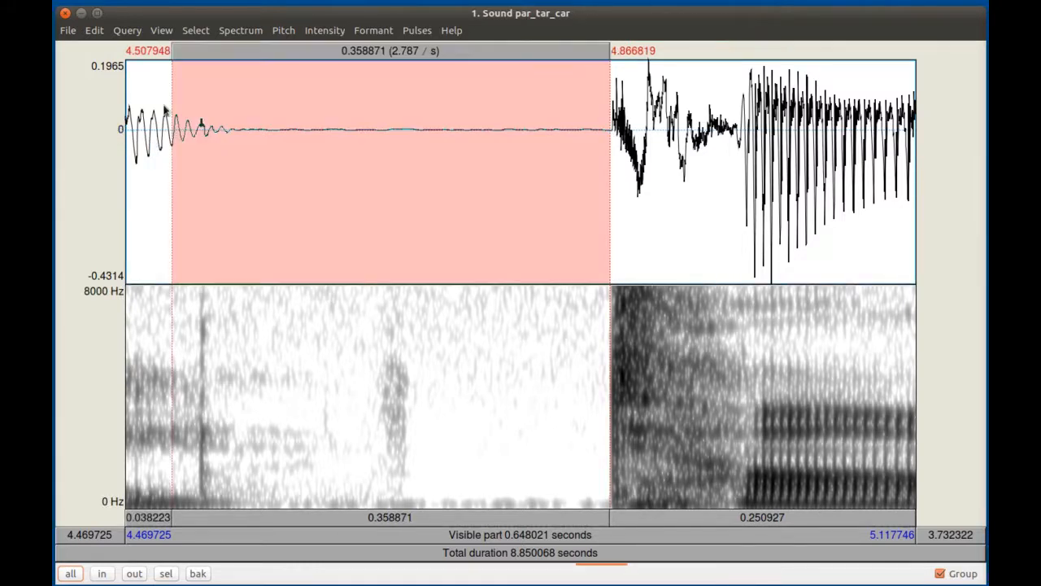
left_click(161, 30)
left_click(215, 198)
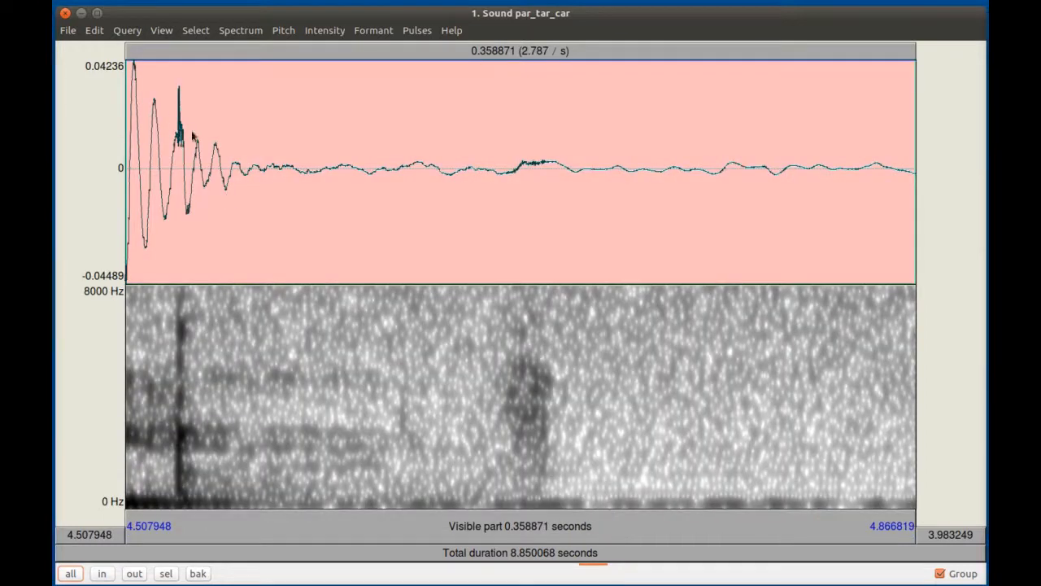
- Move the closure selection's start to the end of voicing at about 4.551 s, and move both selection ends to their nearest zero crossings
left_click(222, 179, "shift")
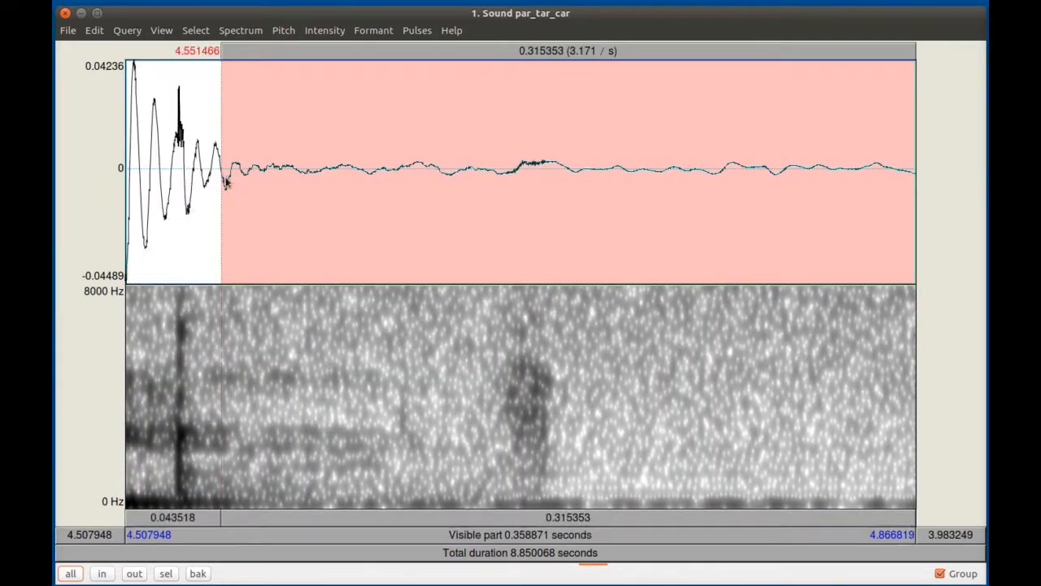
left_click(161, 31)
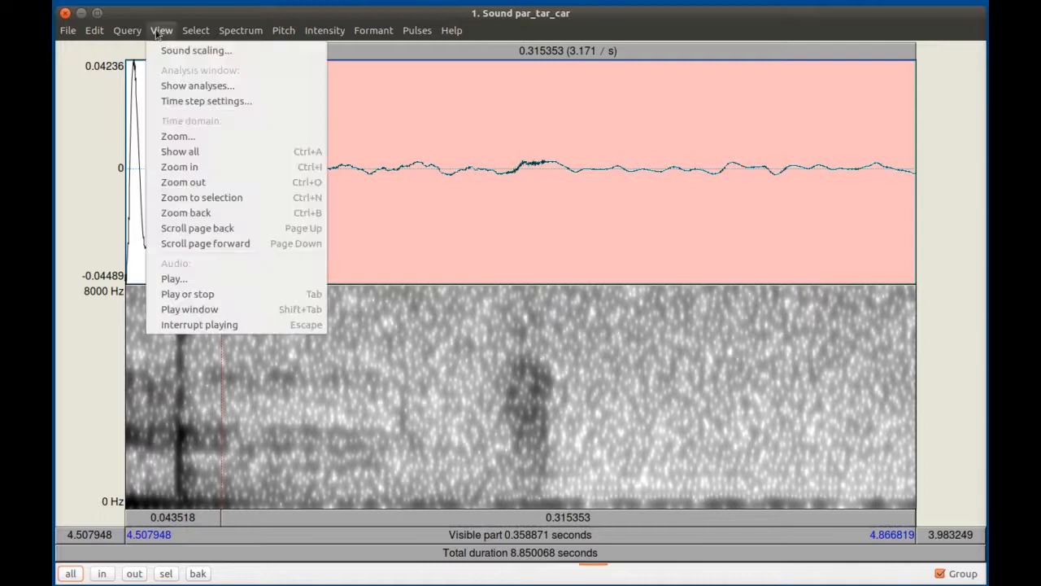
left_click(215, 184)
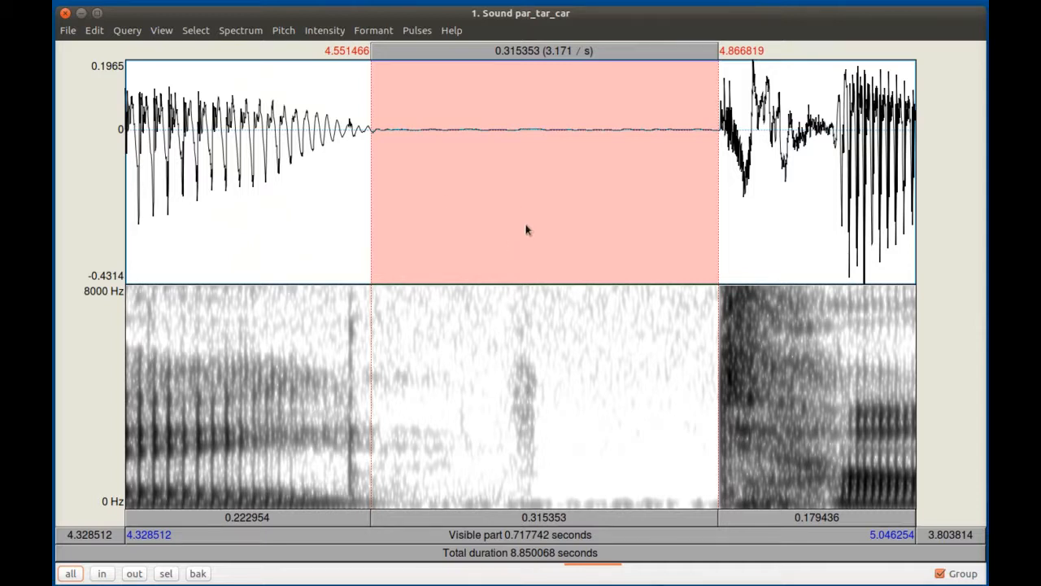
key("ctrl+comma")
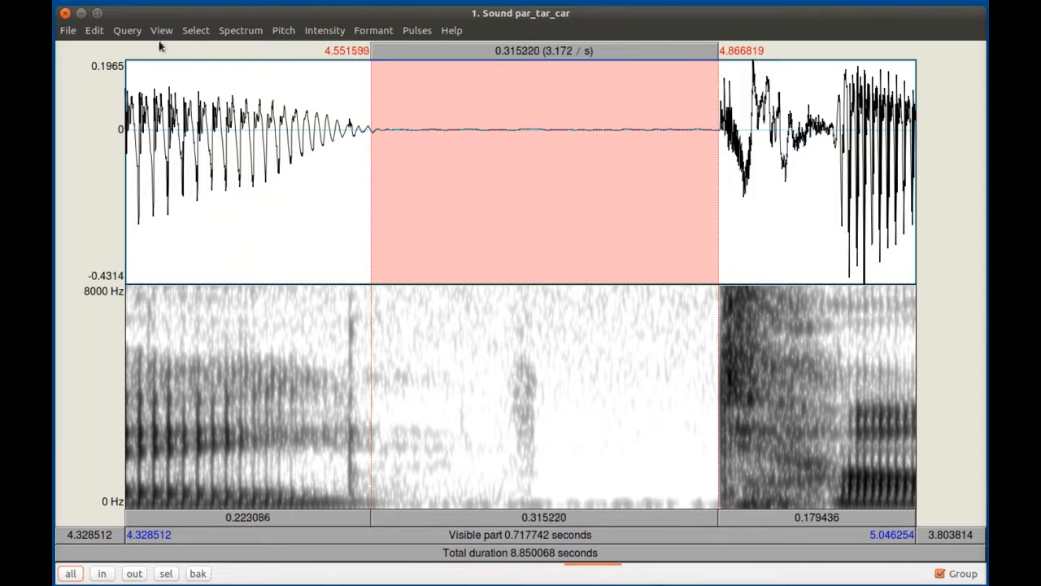
key("ctrl+period")
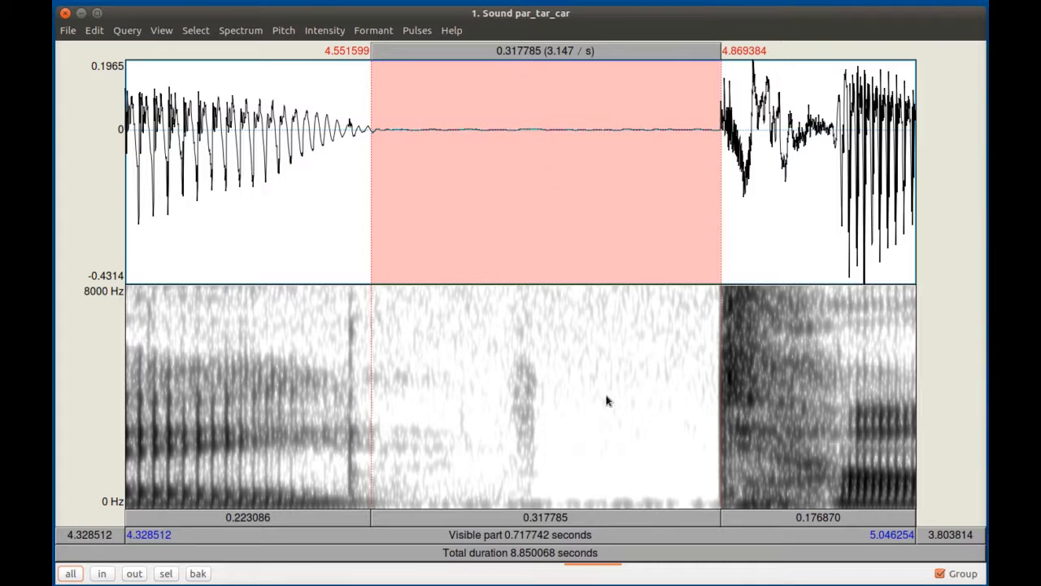
- Extend the end of the closure selection past the release into the following vowel, about 4.992 s, and zoom to the selection
key("ctrl+o")
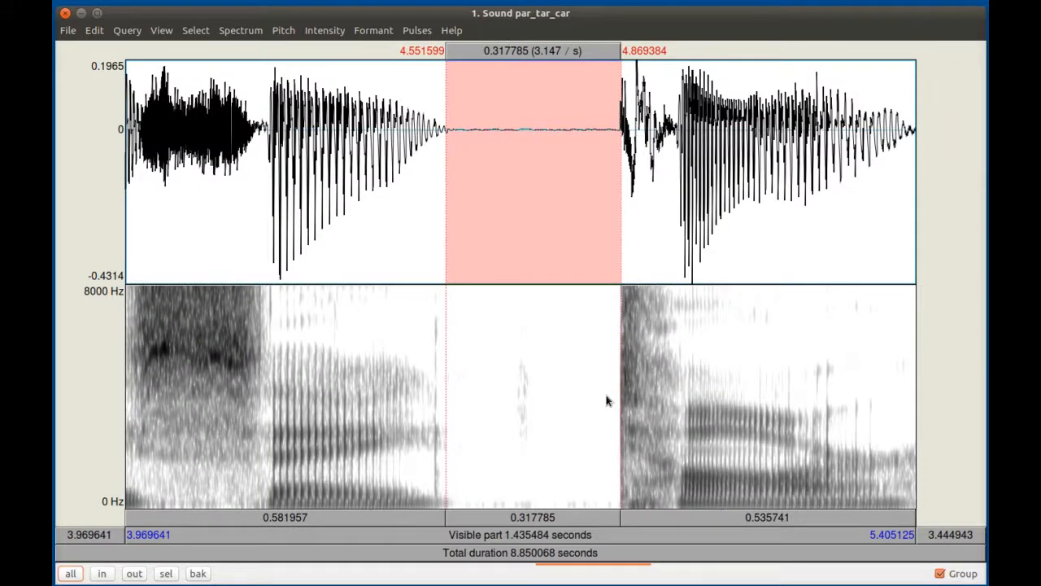
key("ctrl+o")
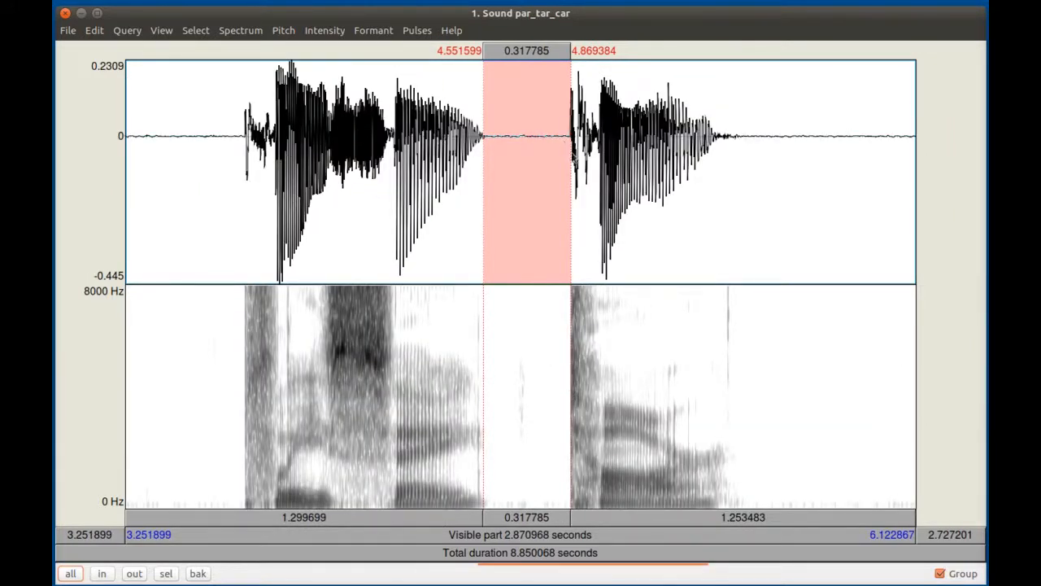
left_click(604, 145, "shift")
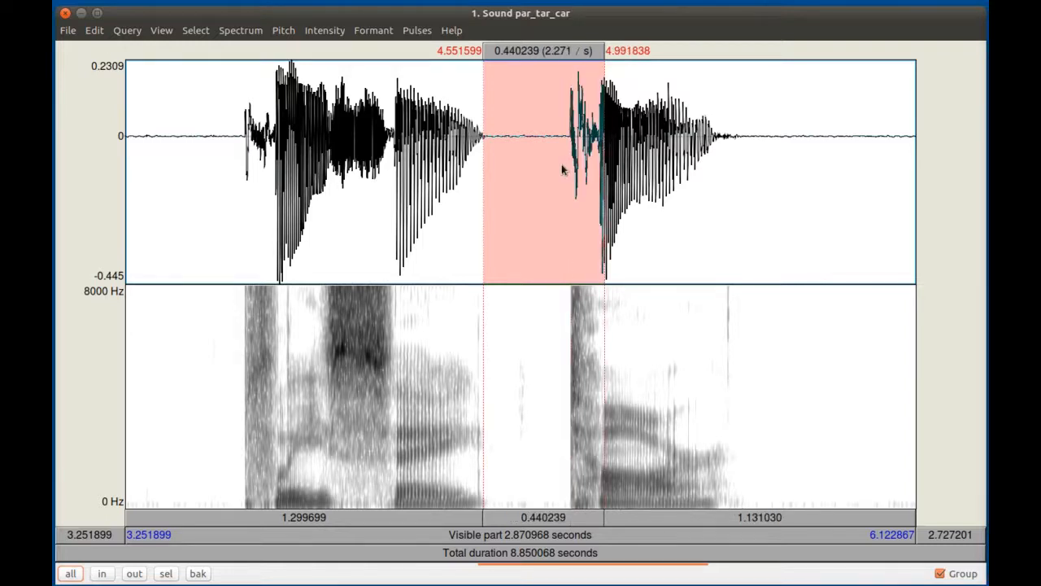
left_click(162, 33)
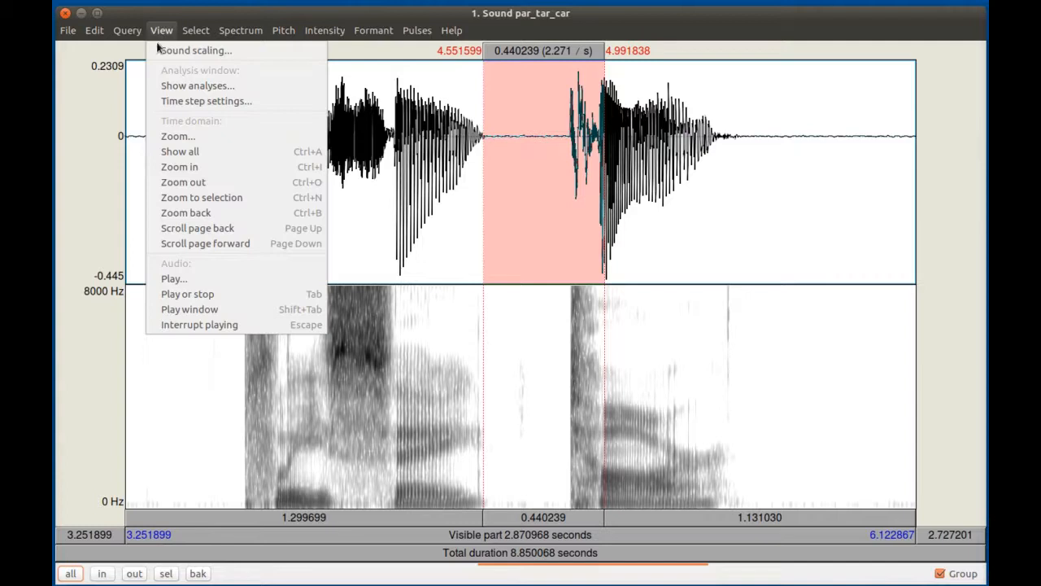
left_click(203, 197)
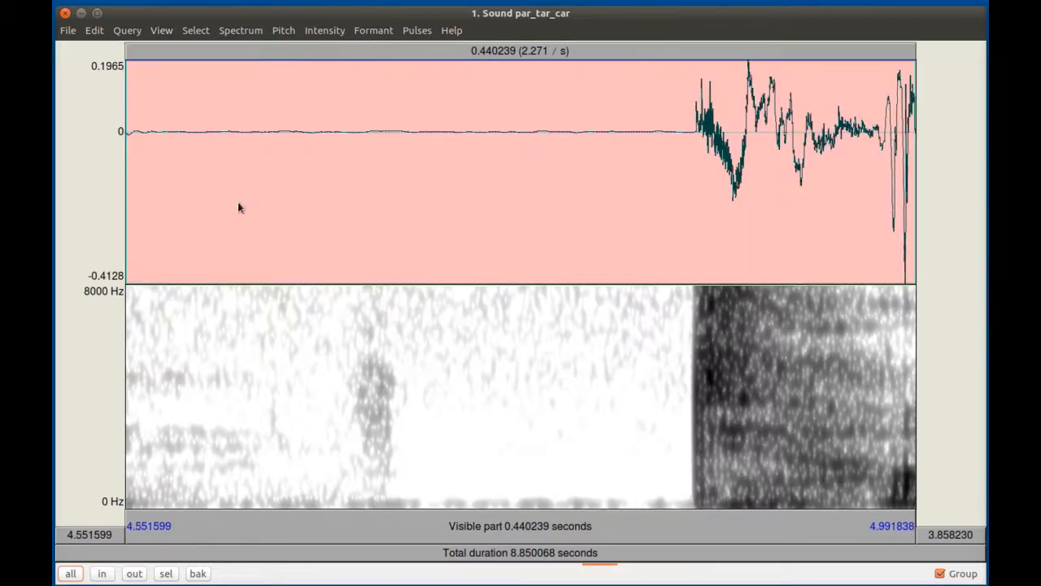
- Select from the release burst at about 4.868 s to the first vowel cycles at about 4.985 s, and zoom to that selection
left_click(694, 133)
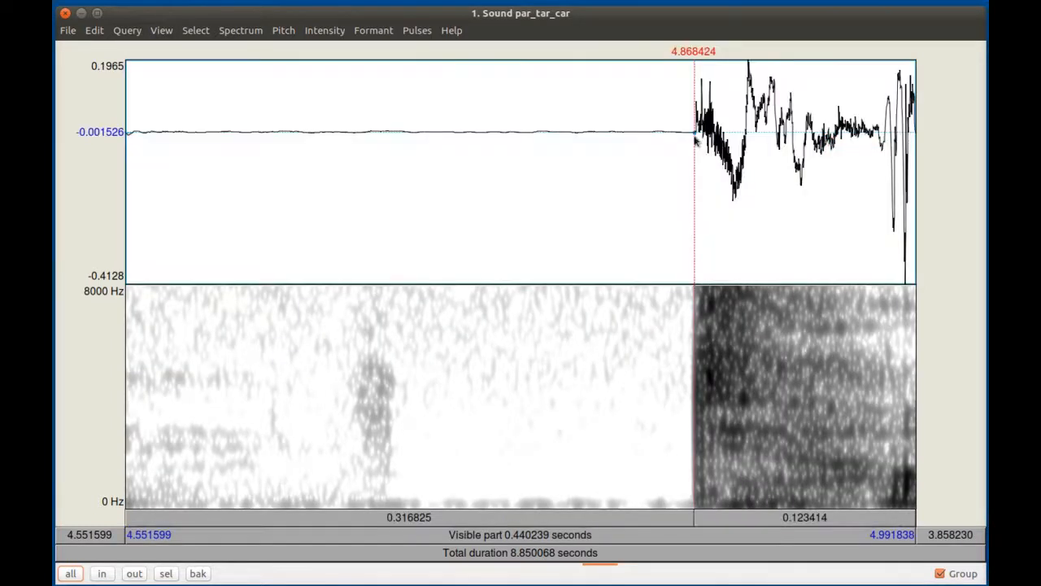
left_click(905, 138, "shift")
left_click(162, 31)
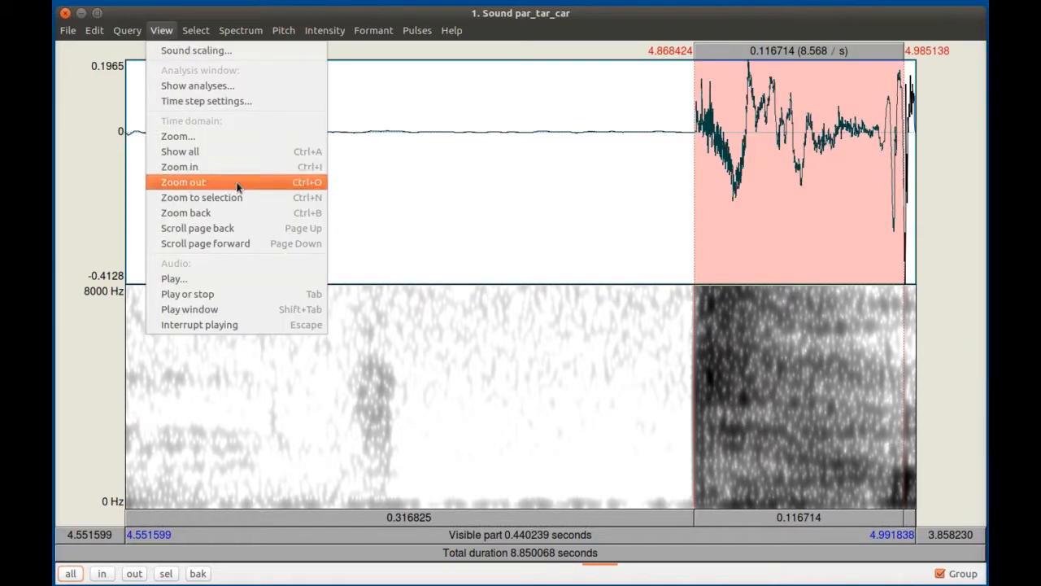
left_click(199, 197)
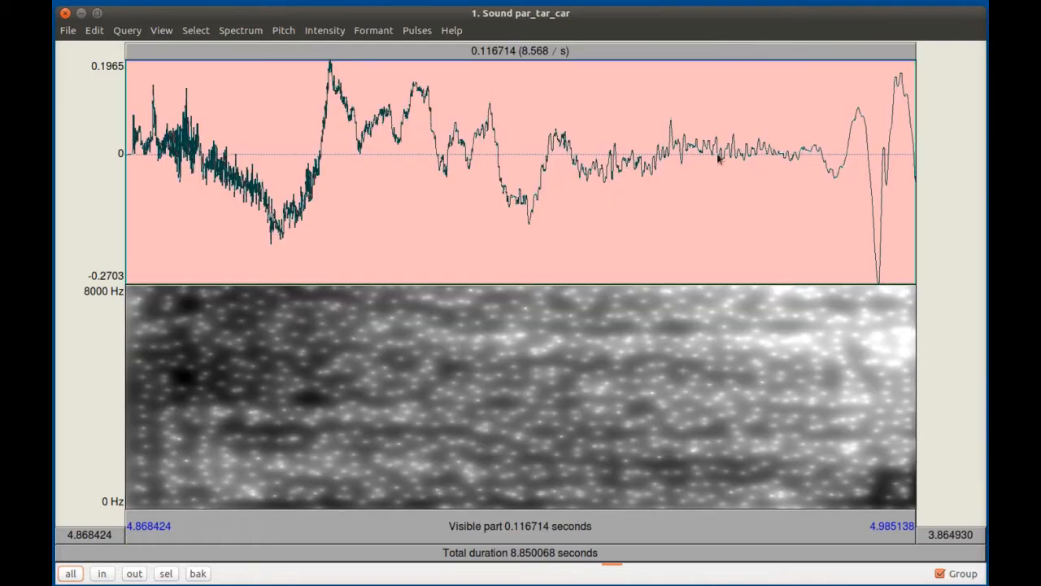
- Extend the end of the release selection to about 4.990 s in the vowel, and zoom to the selection
left_click(161, 31)
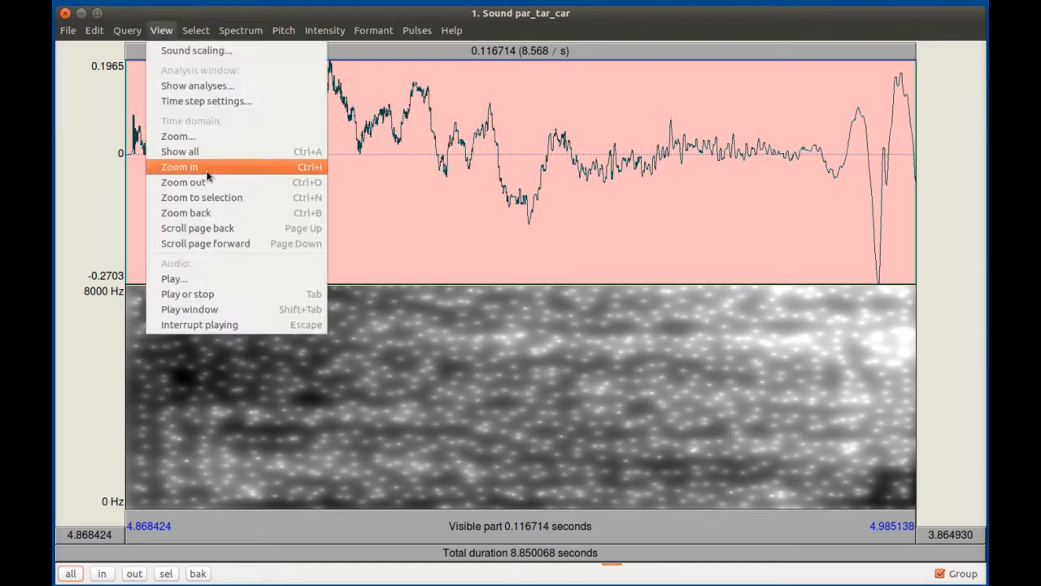
left_click(209, 182)
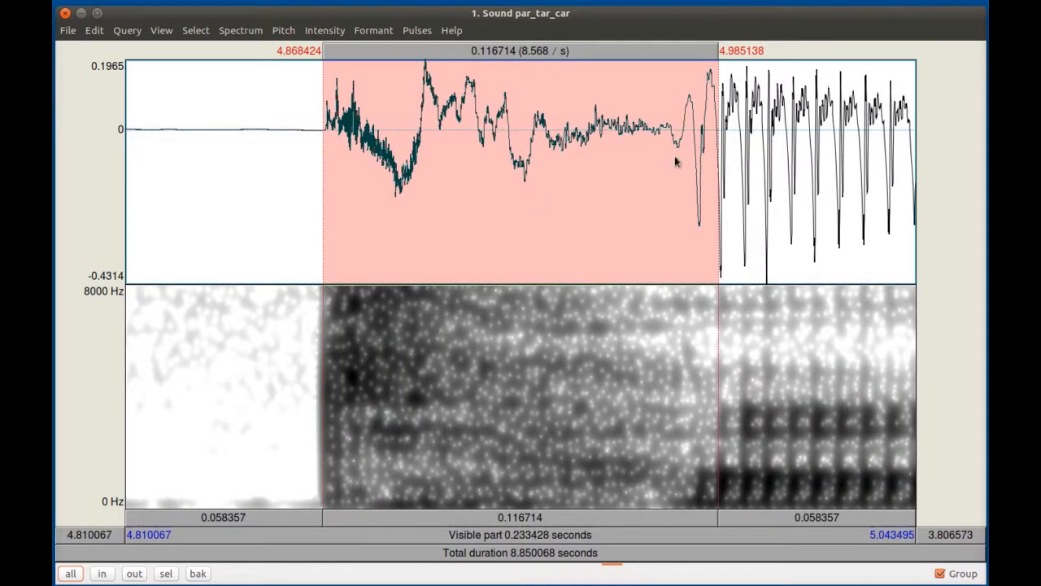
left_click(736, 130, "shift")
left_click(165, 30)
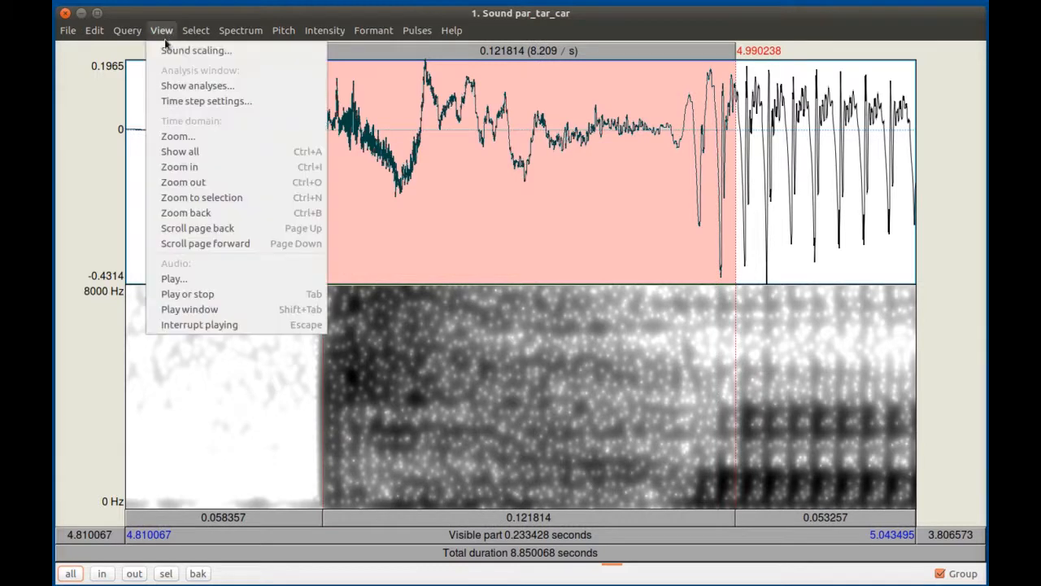
left_click(198, 202)
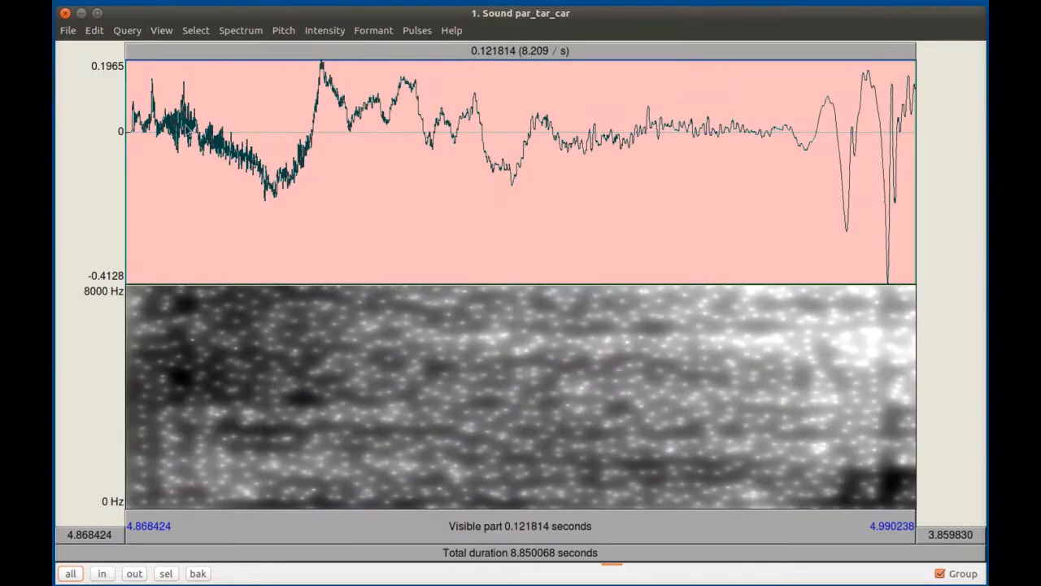
- End the release selection at the voicing onset, about 4.980 s, and move both selection ends to their nearest zero crossings
left_click(849, 138, "shift")
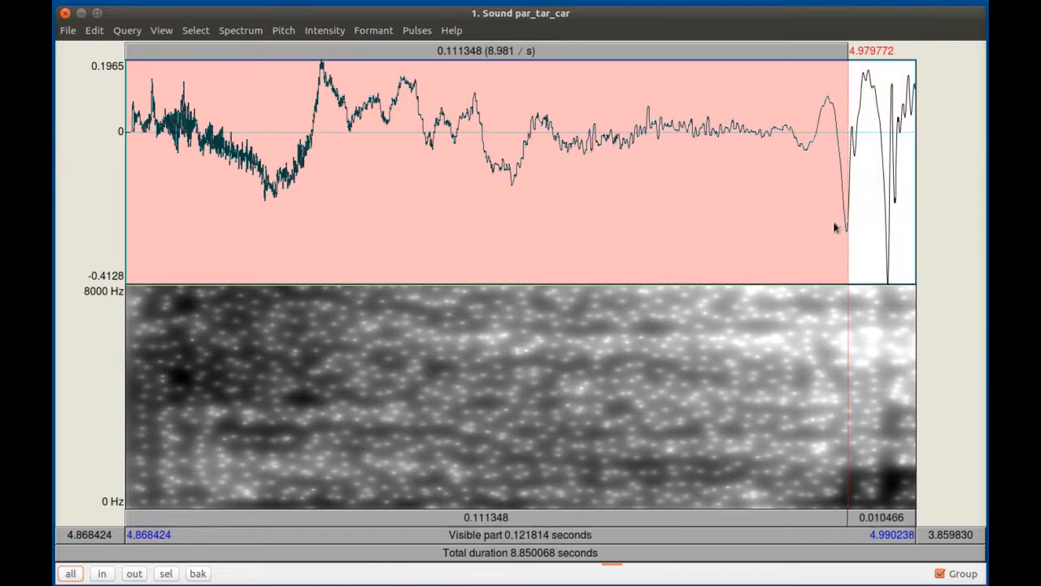
key("comma")
key("period")
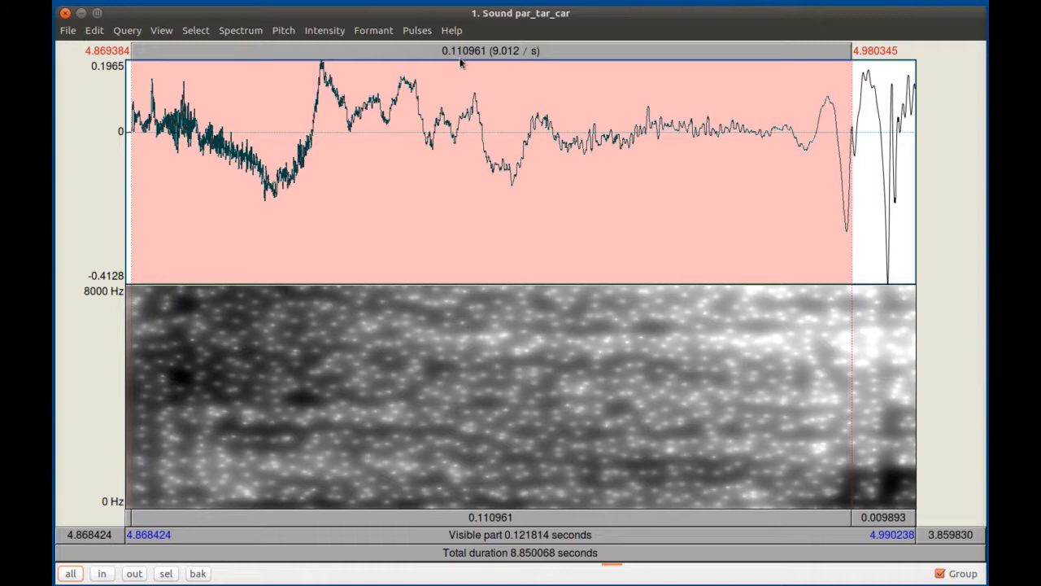
key("ctrl+o")
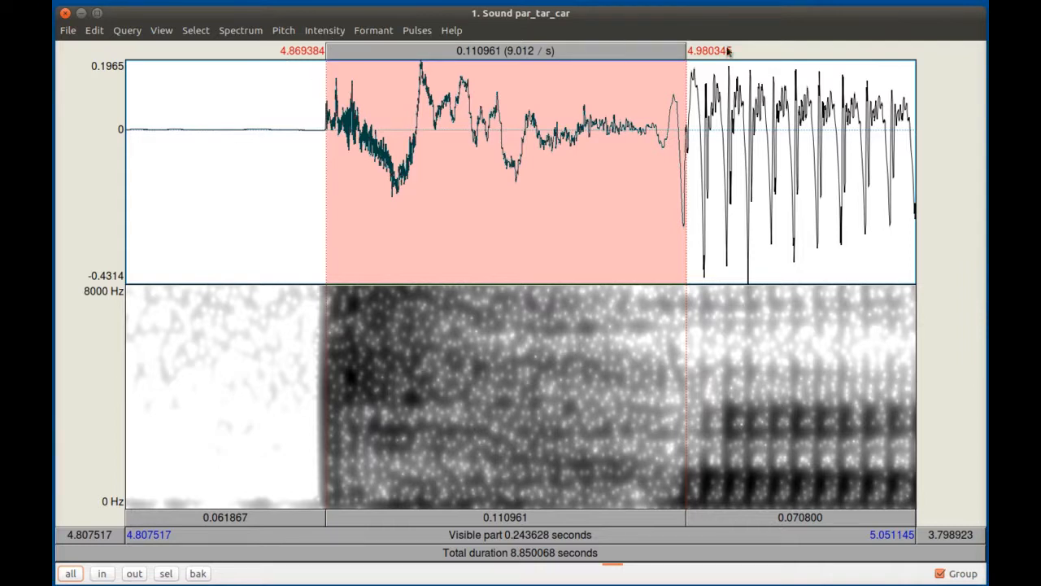
- Select the third phrase's stretch around the final word's closure and release, about 6.950 to 8.045 s, and zoom to it
left_click(195, 31)
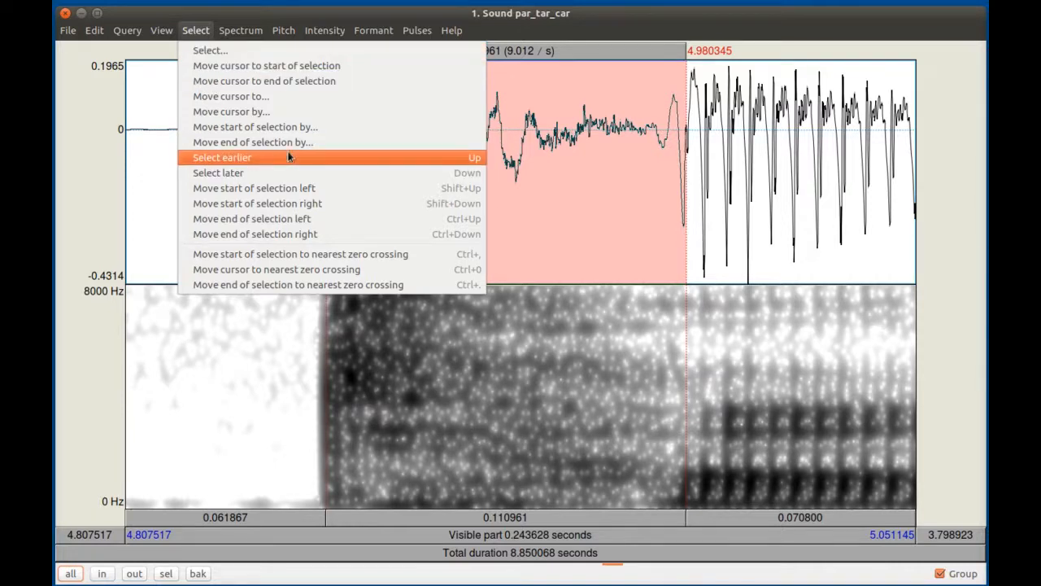
mouse_move(161, 30)
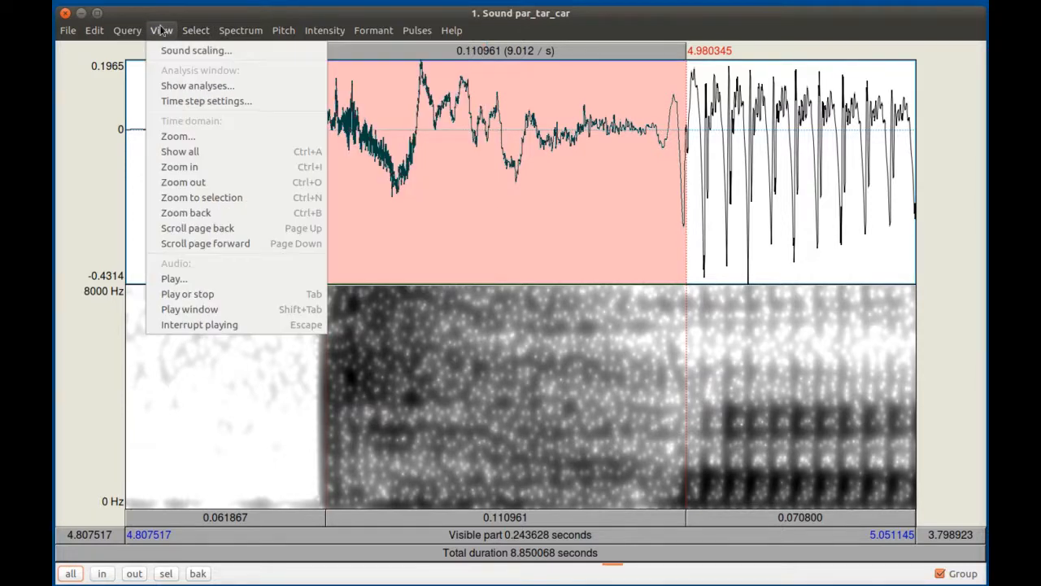
left_click(180, 151)
left_click(802, 160)
left_click_drag(747, 175, 844, 186)
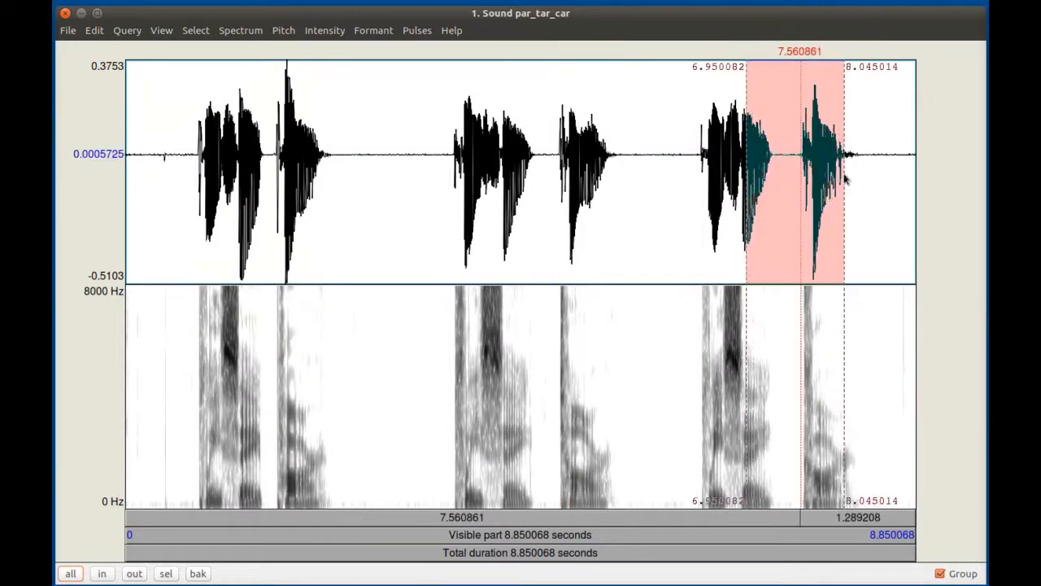
left_click(162, 33)
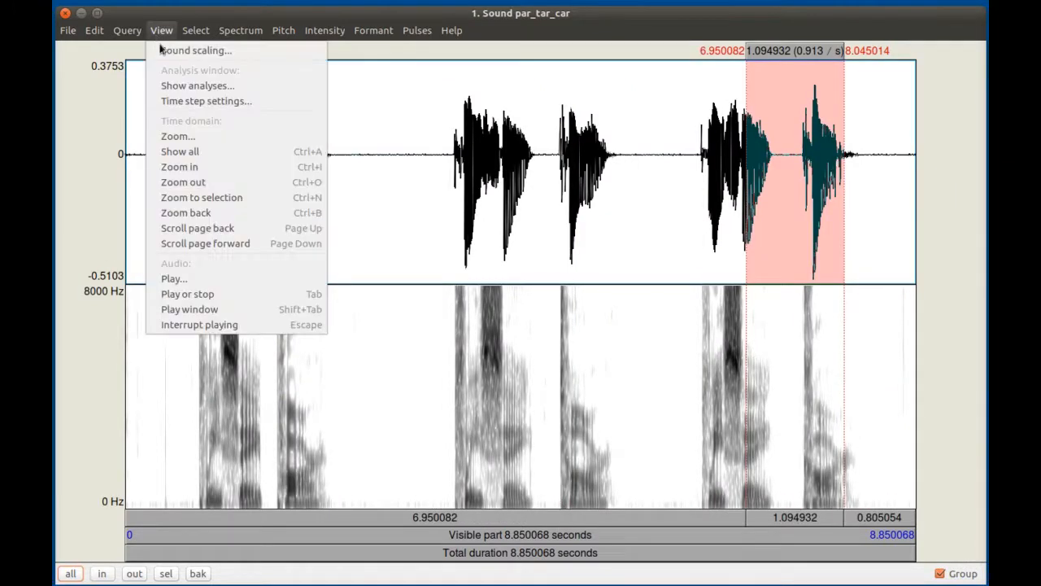
left_click(221, 196)
- Select the third phrase's closure with its vowel end and release, about 7.176 to 7.631 s, and zoom to it
left_click(306, 145)
left_click_drag(288, 146, 617, 167)
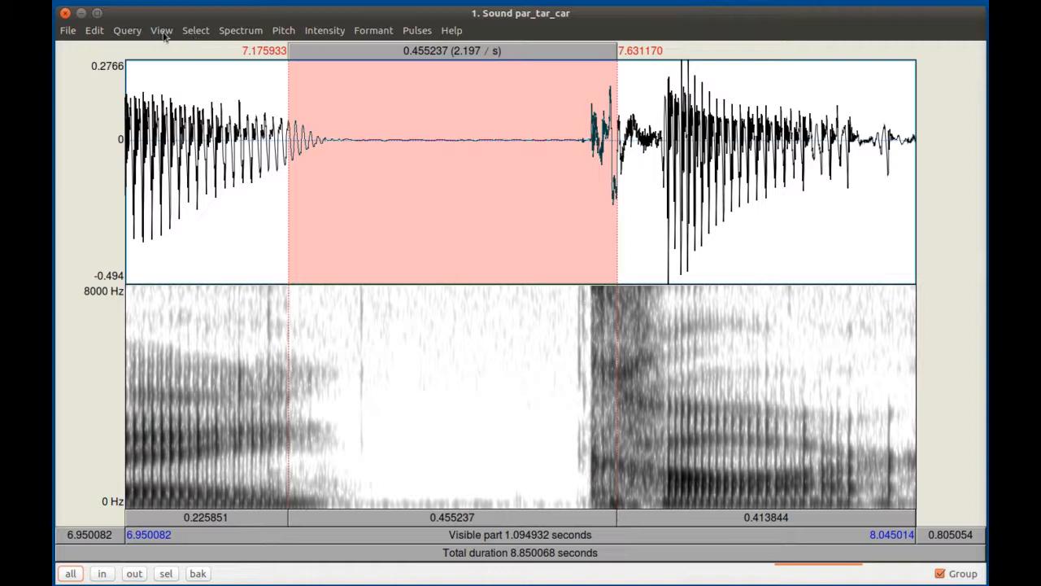
left_click(163, 34)
left_click(301, 198)
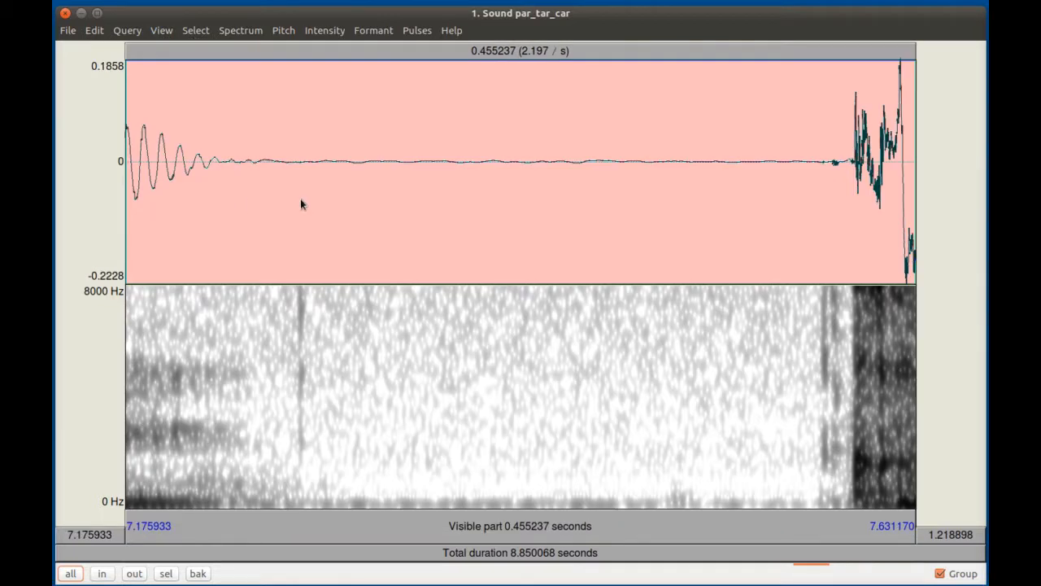
- Select the closure from about 7.220 to 7.612 s, move both ends to their nearest zero crossings, and play the selection
left_click(203, 164)
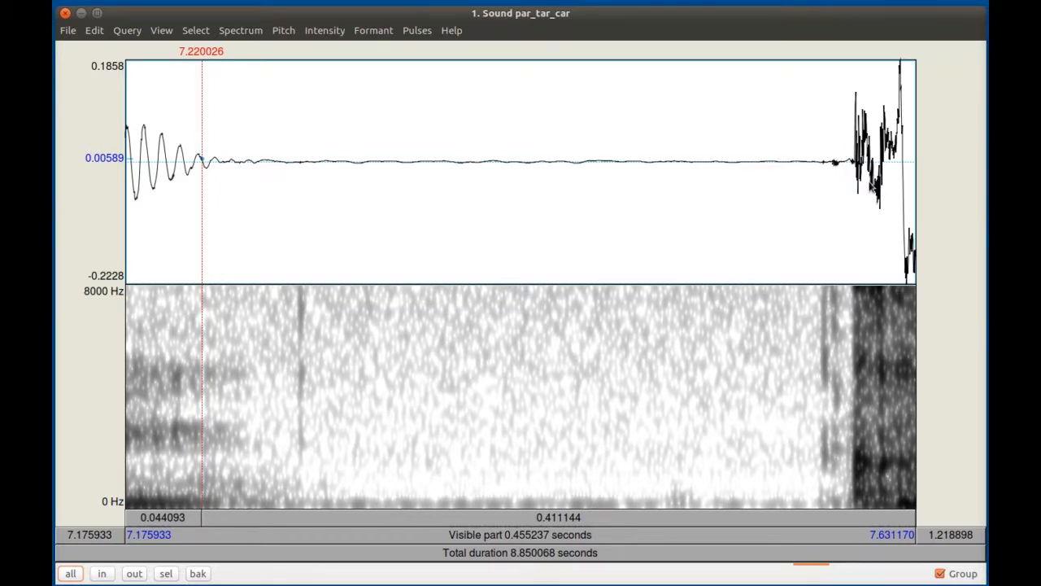
left_click(883, 164, "shift")
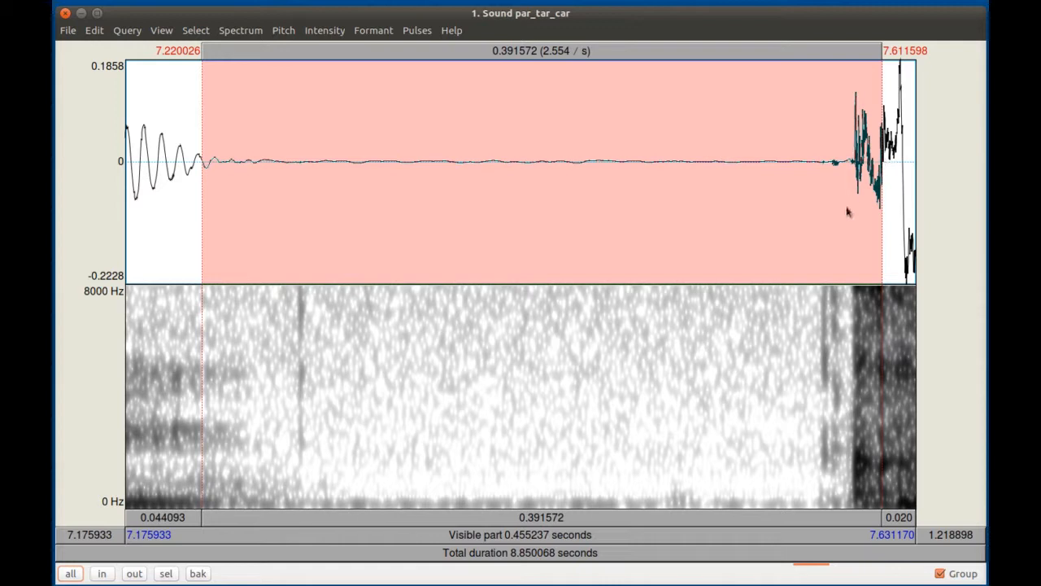
key("ctrl+comma")
key("ctrl+period")
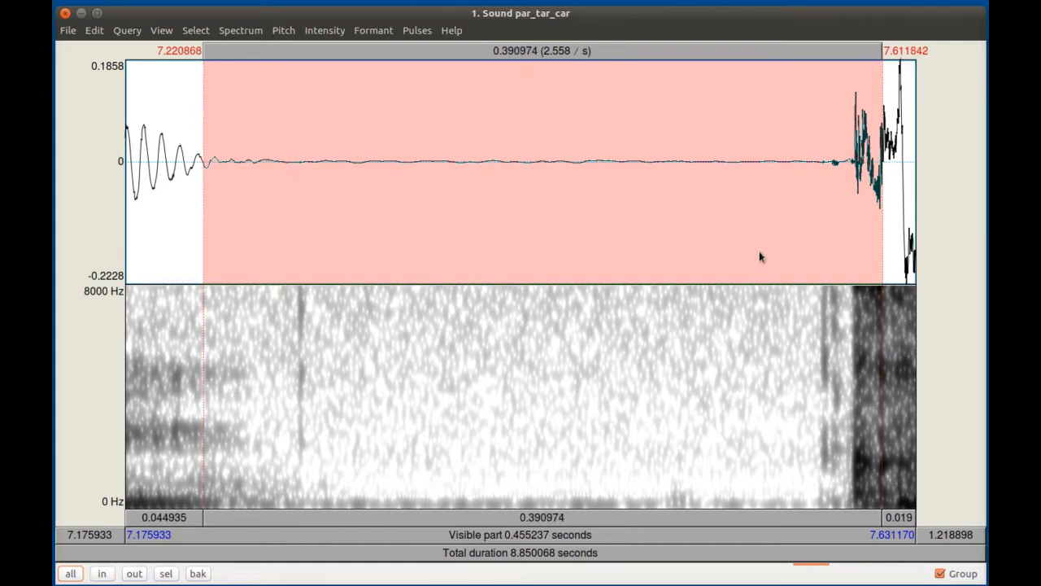
left_click(477, 517)
- Select the stretch around the stop's release, about 7.565 to 7.622 s, and zoom to that selection
left_click(844, 166)
left_click_drag(802, 167, 850, 169)
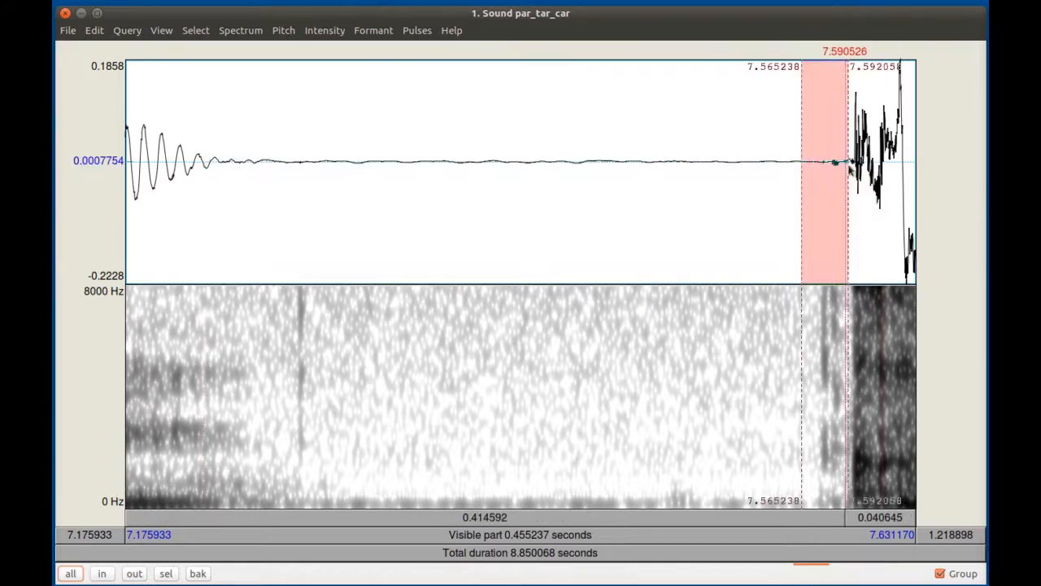
left_click(901, 184, "shift")
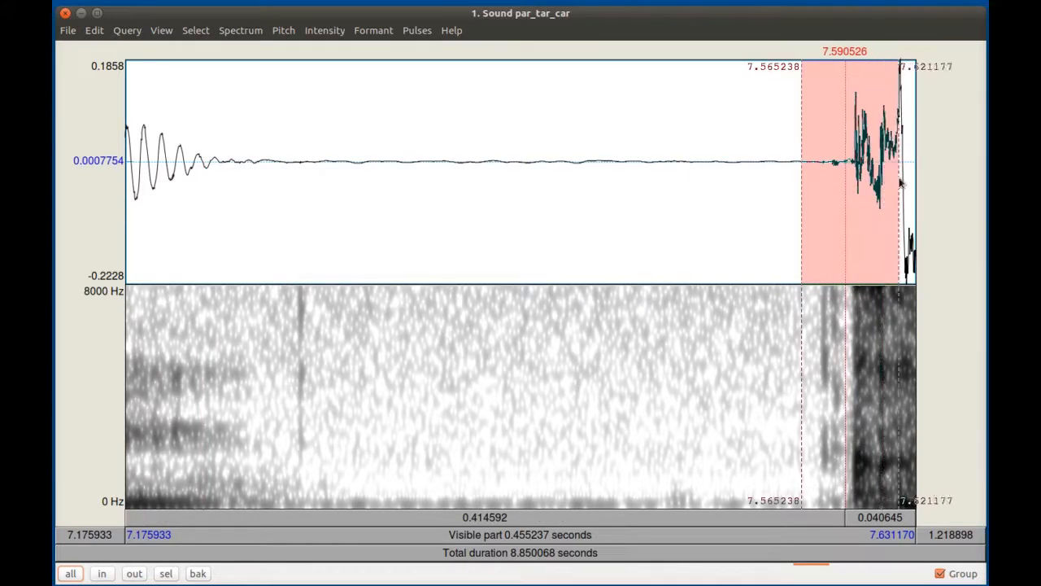
left_click(160, 33)
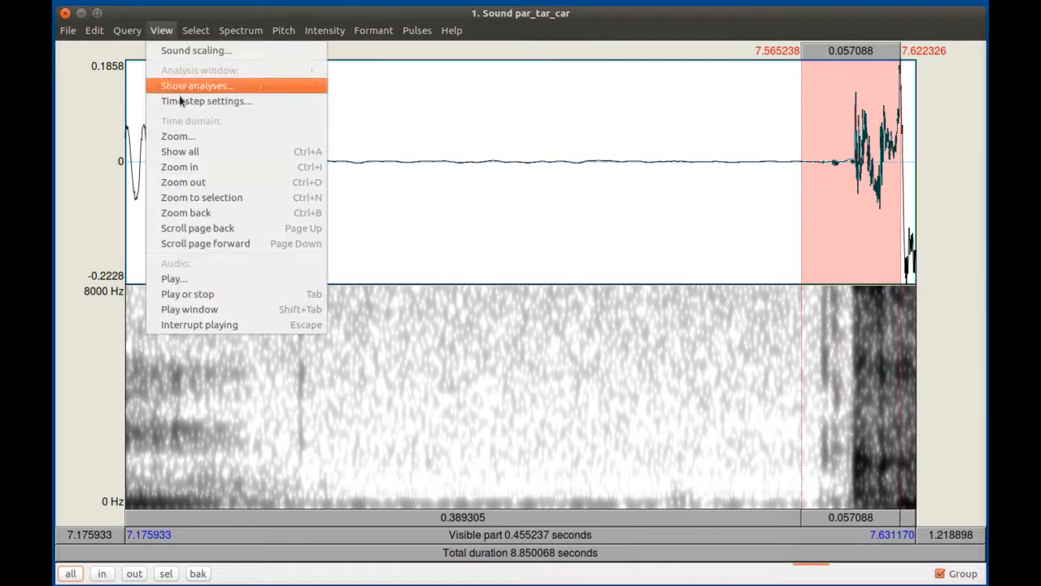
left_click(202, 197)
- Select the faint noise just before the main release burst, about 7.573 to 7.596 s, and play it
left_click(554, 216)
left_click_drag(234, 213, 558, 236)
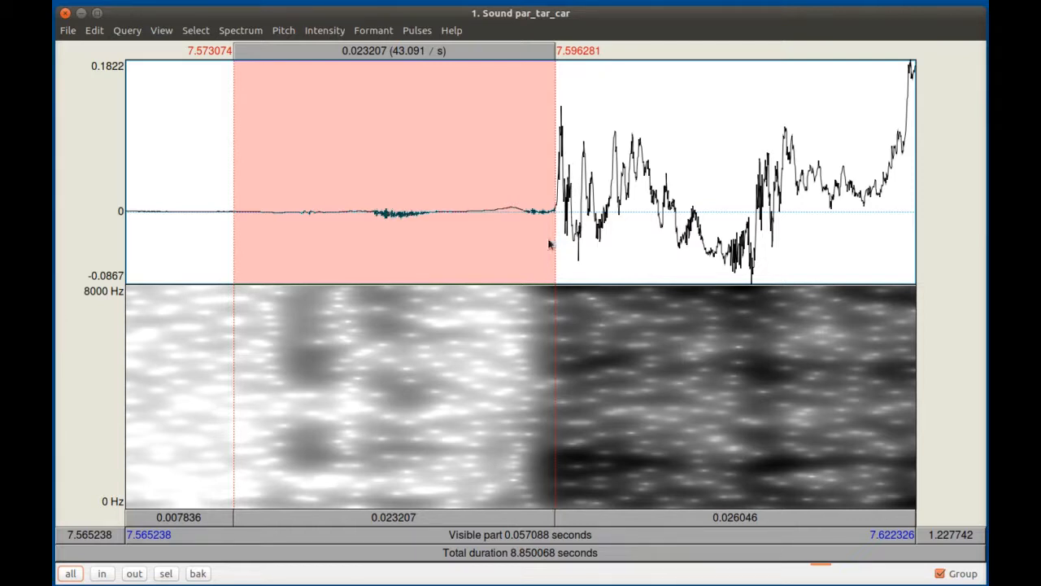
left_click(466, 518)
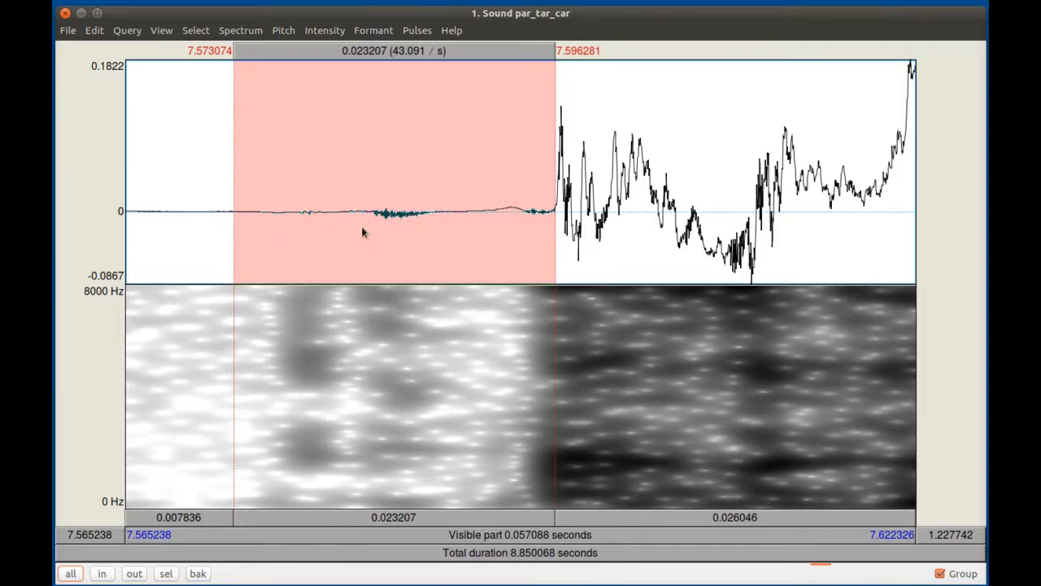
- Select from the first faint transient at about 7.578 s up to the main burst's onset at about 7.596 s
left_click(301, 214, "shift")
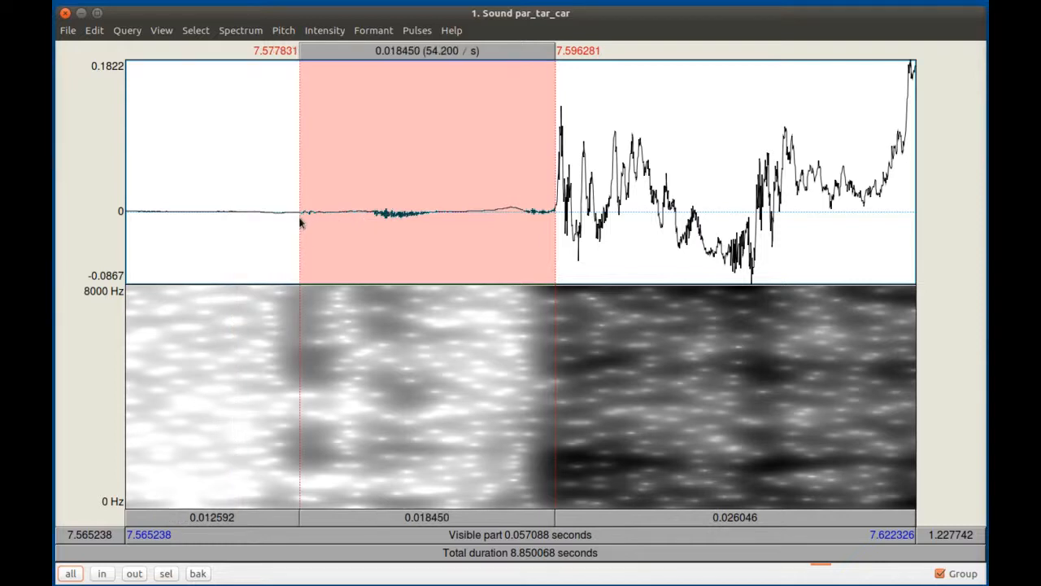
left_click(300, 214)
left_click(304, 221, "shift")
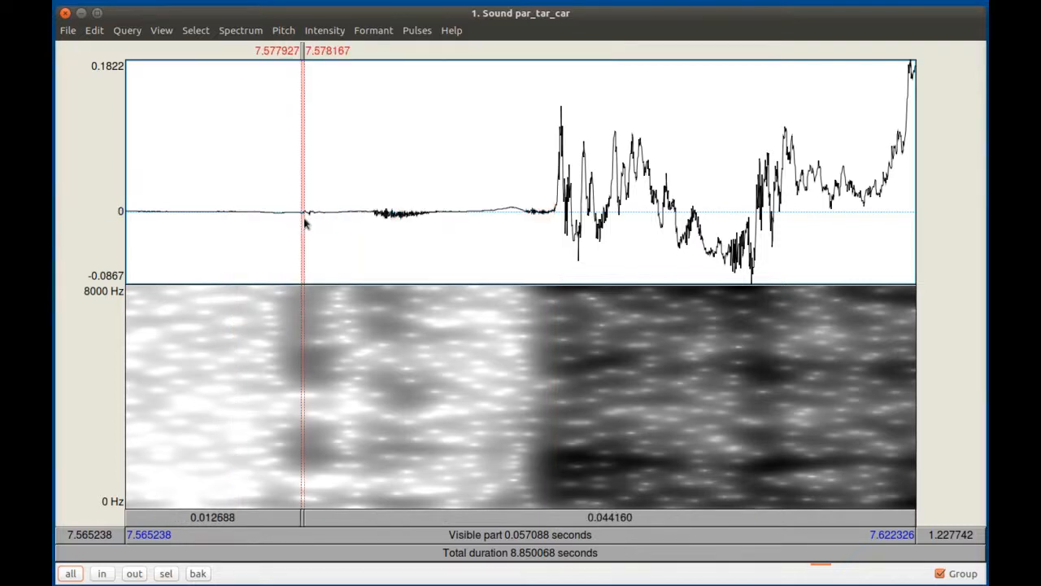
left_click(377, 222, "shift")
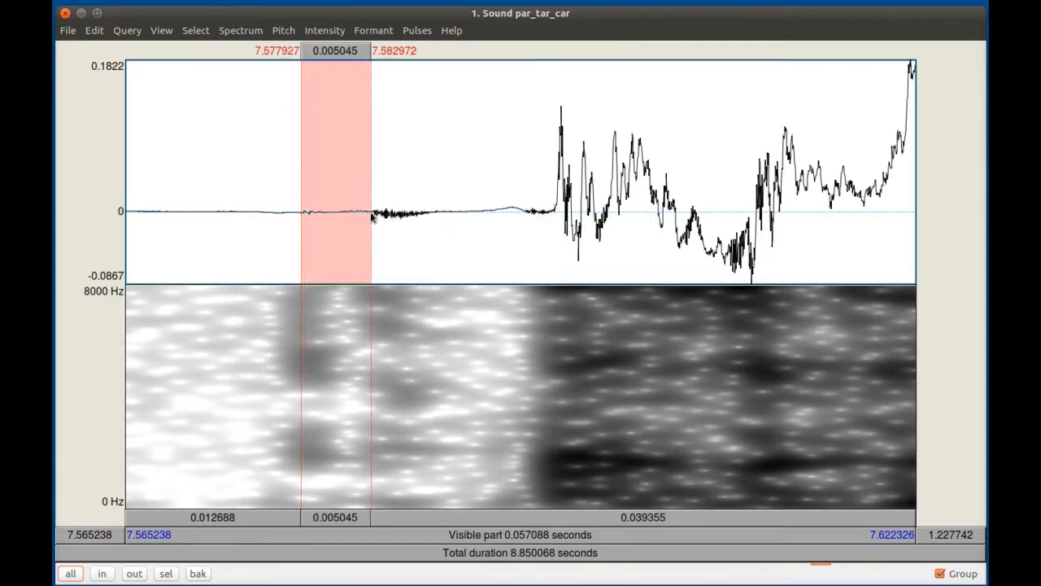
left_click(429, 218, "shift")
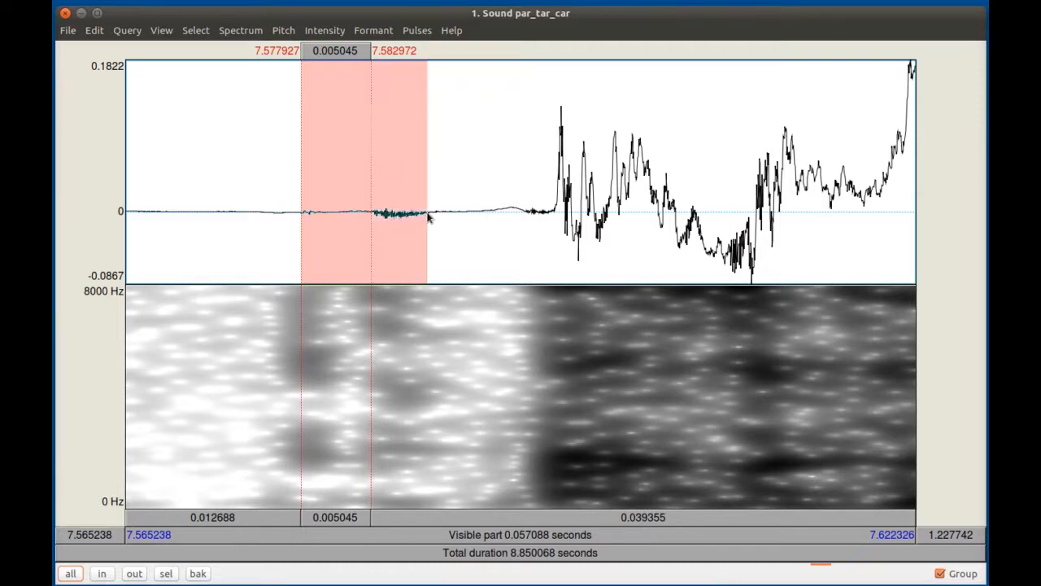
left_click(555, 218, "shift")
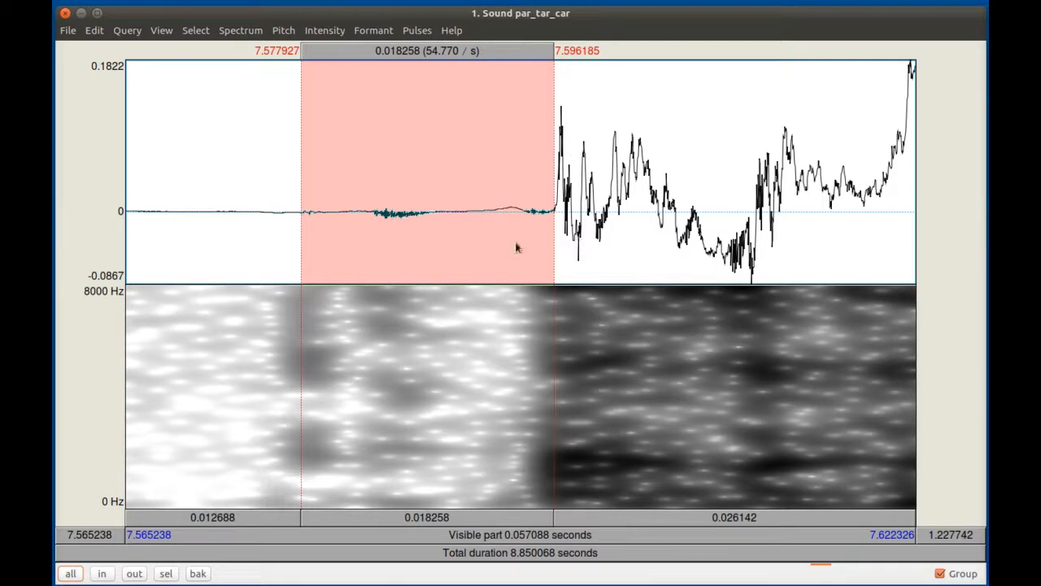
- Extend the selection's start back to the preceding vowel's end, about 7.221 s, and move both selection ends to their nearest zero crossings
left_click(161, 34)
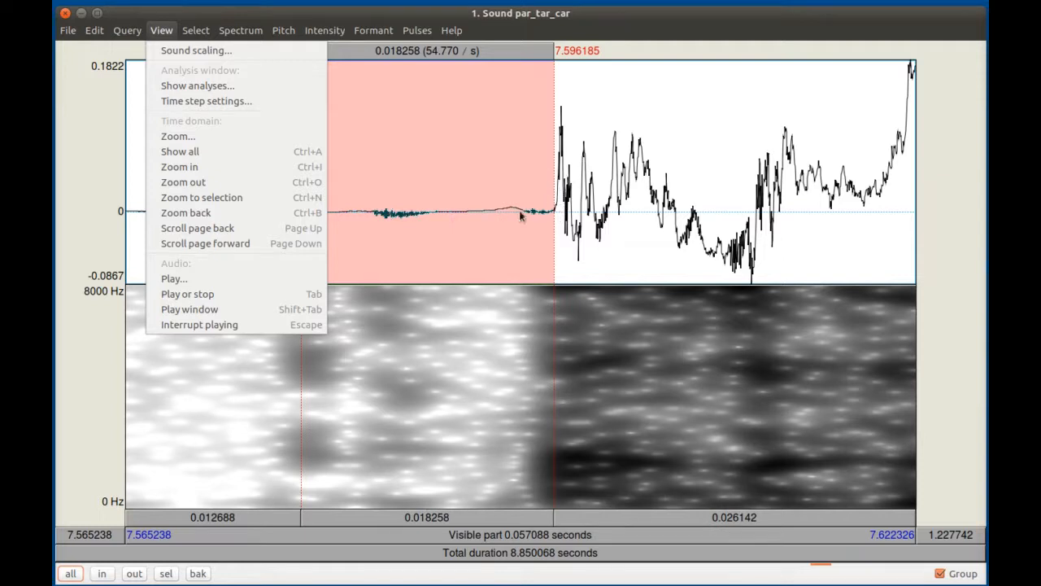
left_click(187, 185)
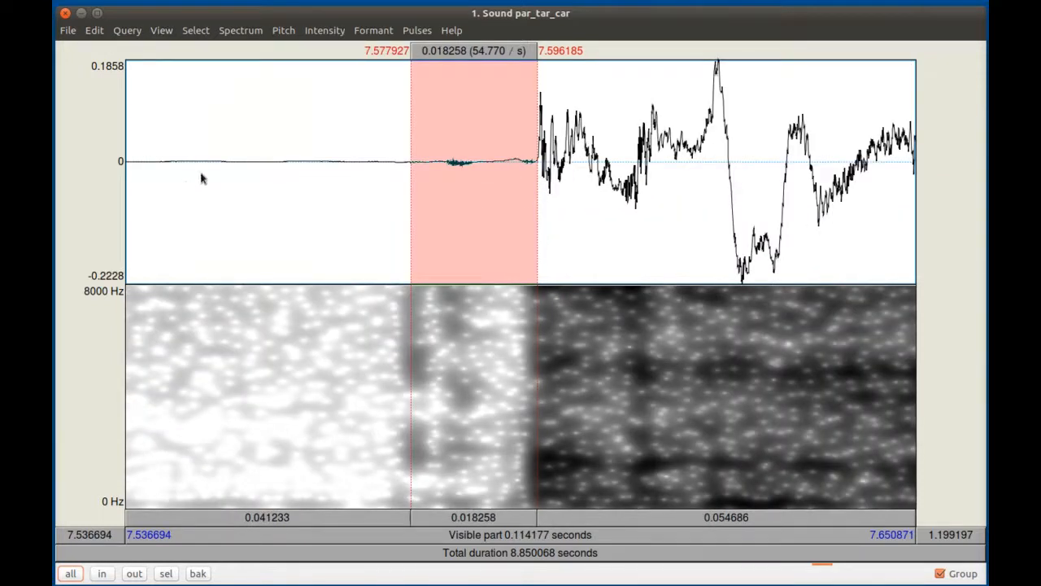
left_click(158, 33)
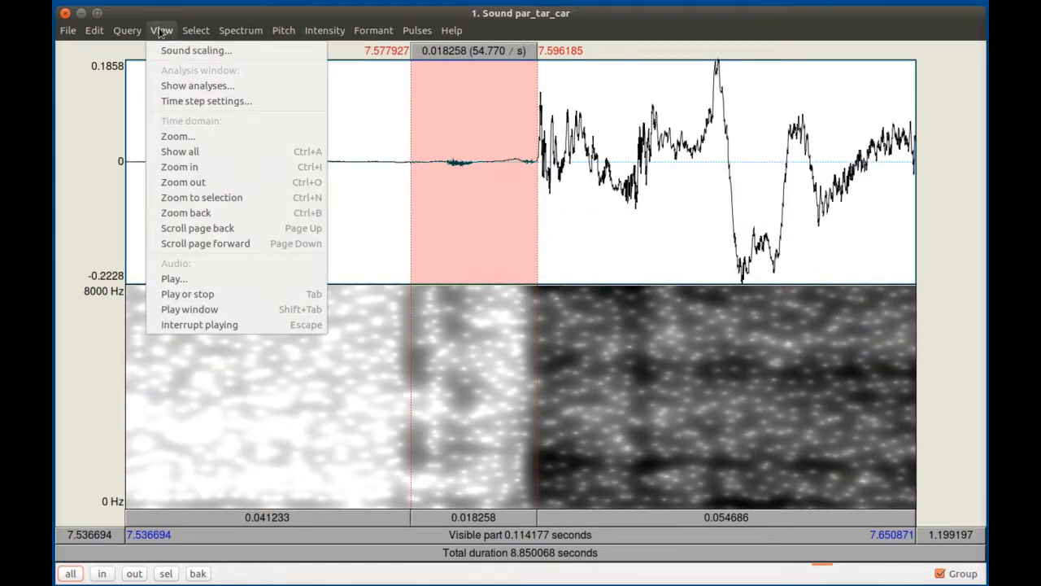
left_click(236, 183)
left_click(186, 32)
mouse_move(161, 30)
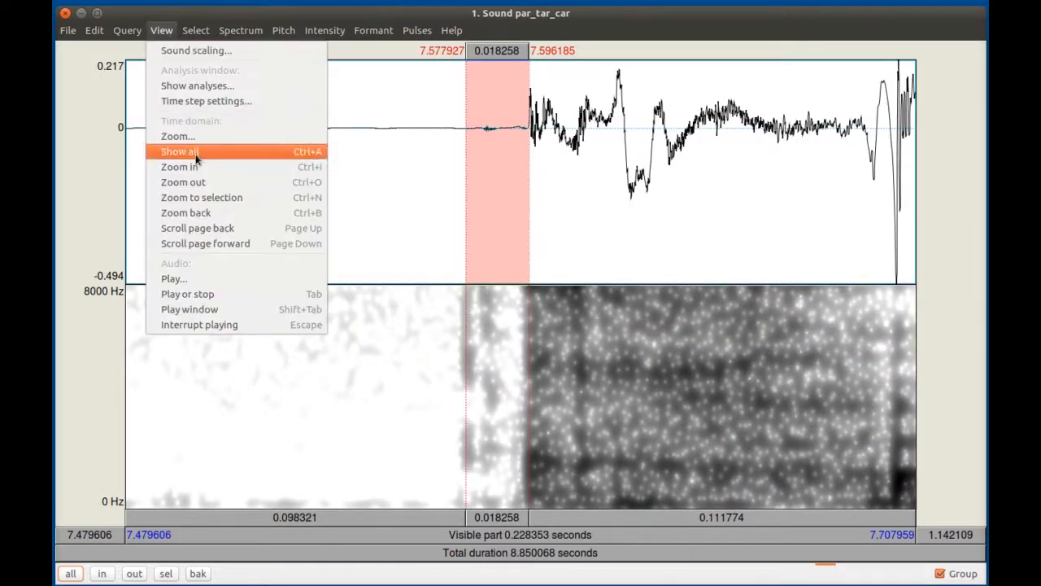
left_click(212, 183)
left_click(171, 33)
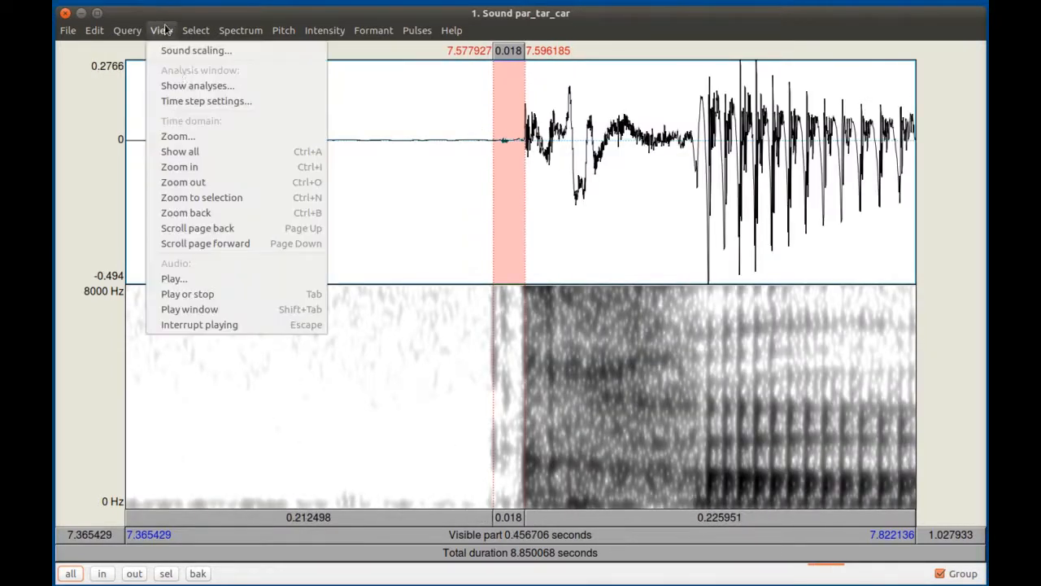
left_click(214, 180)
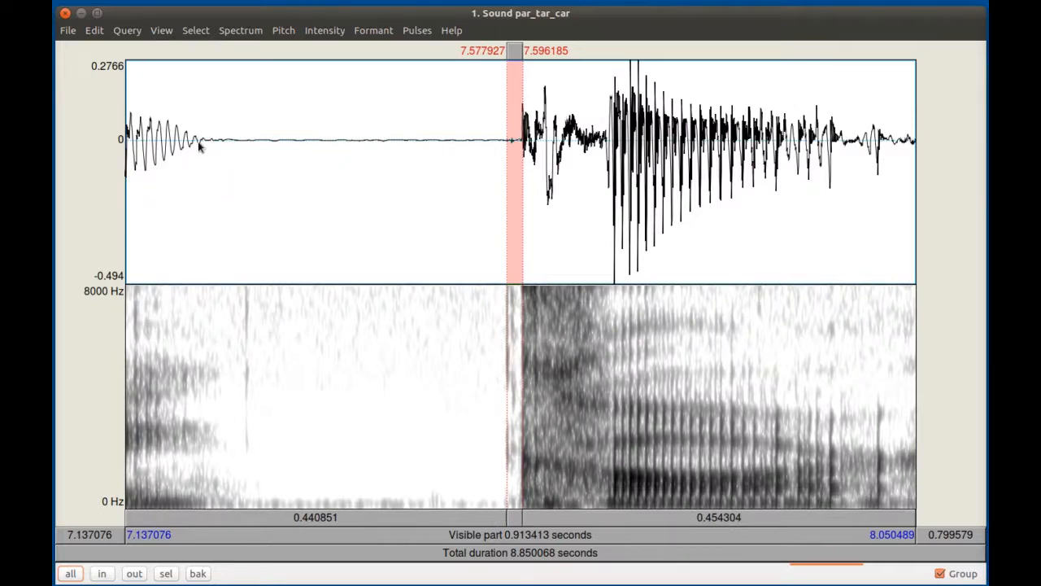
left_click(199, 144, "shift")
key("comma")
key("period")
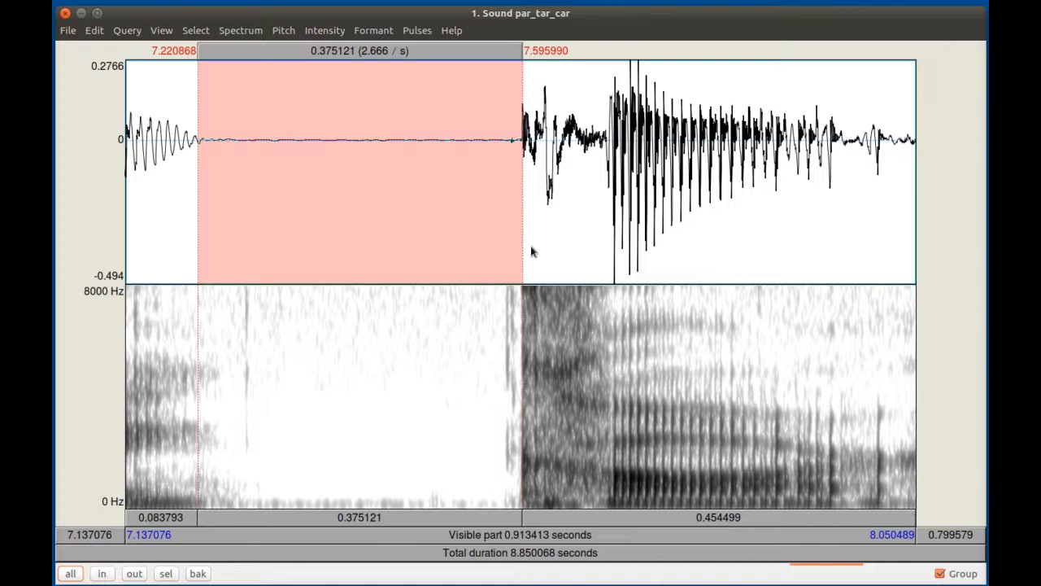
- Zoom to the closure selection to examine its waveform and spectrogram, and zoom back out once
left_click(161, 30)
left_click(260, 195)
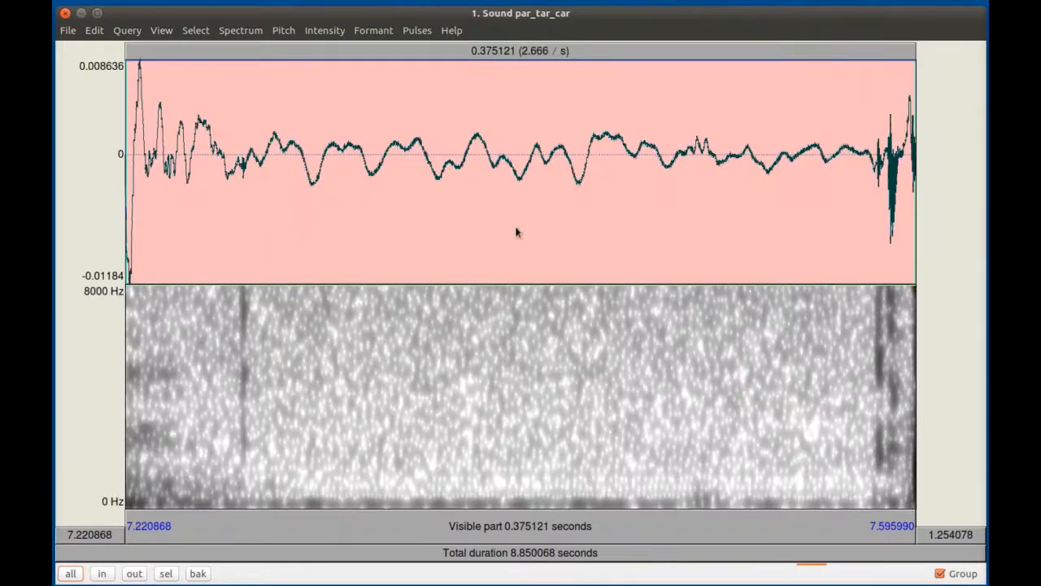
key("ctrl+o")
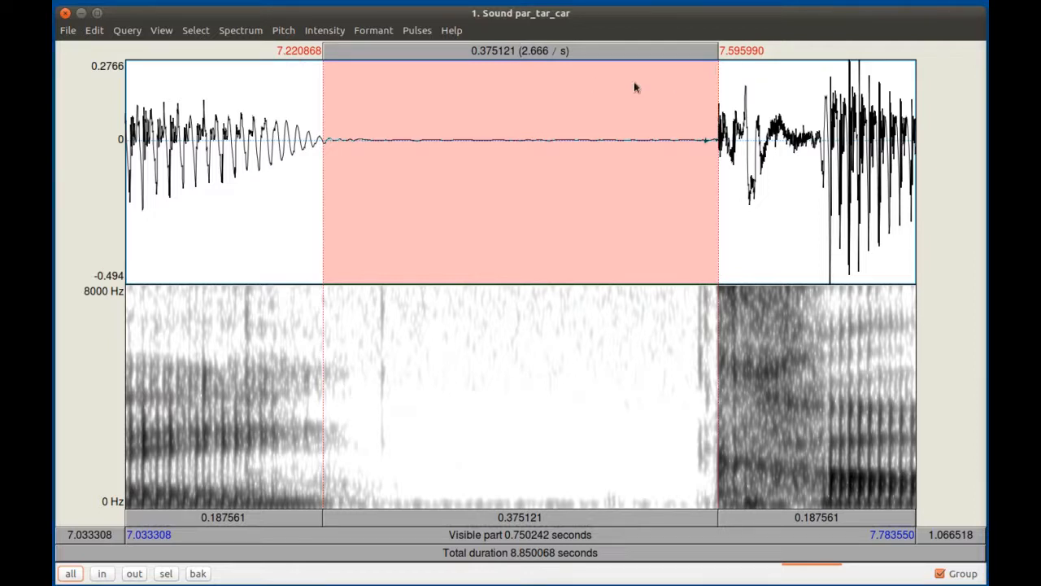
- Select from the main release burst at about 7.594 s to the first vowel cycles at about 7.708 s, and zoom to it
left_click(717, 140)
left_click(836, 142, "shift")
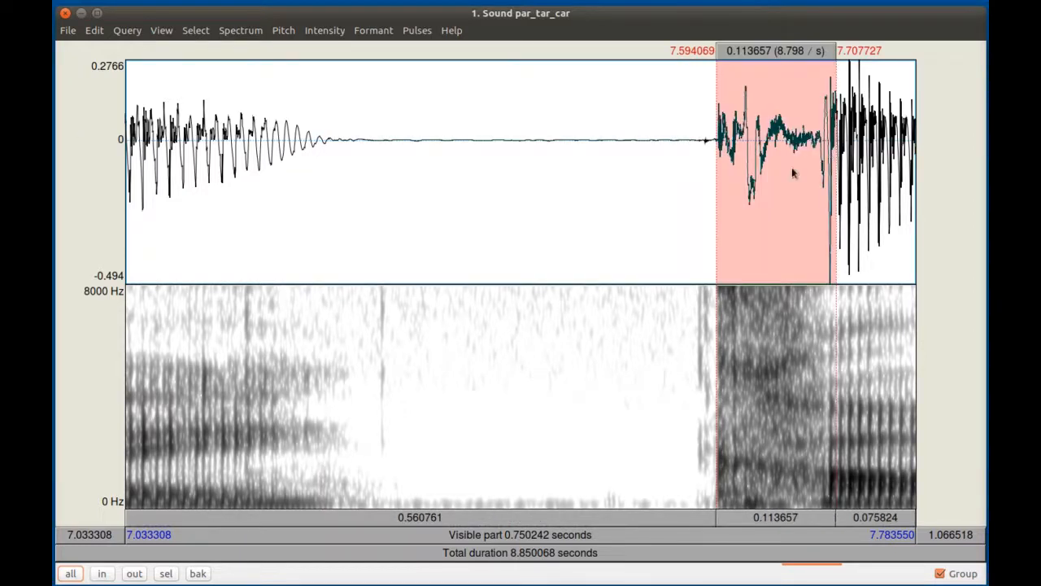
key("ctrl+n")
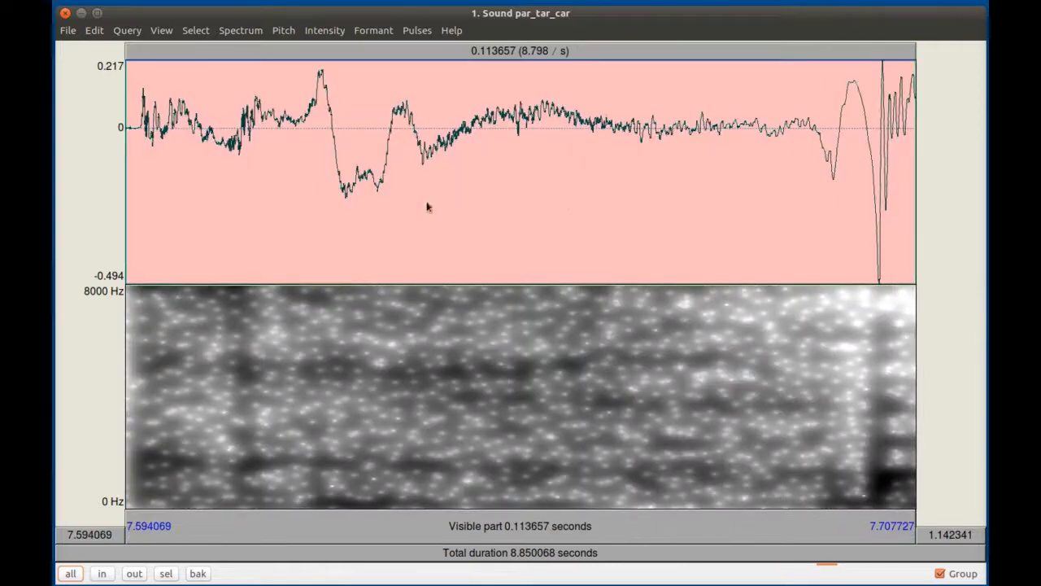
- End the release selection at the voicing onset, about 7.702 s, and move both selection ends to their nearest zero crossings
left_click(880, 127, "shift")
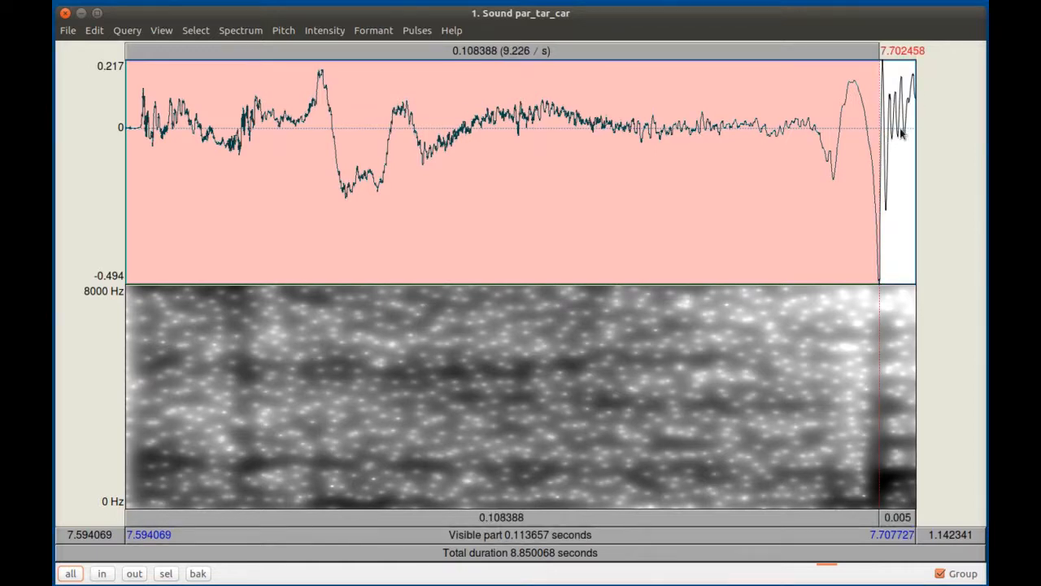
key("ctrl+comma")
key("ctrl+period")
- Examine the boundaries of the release-to-voicing selection both within its surroundings and zoomed to the selection
key("ctrl+o")
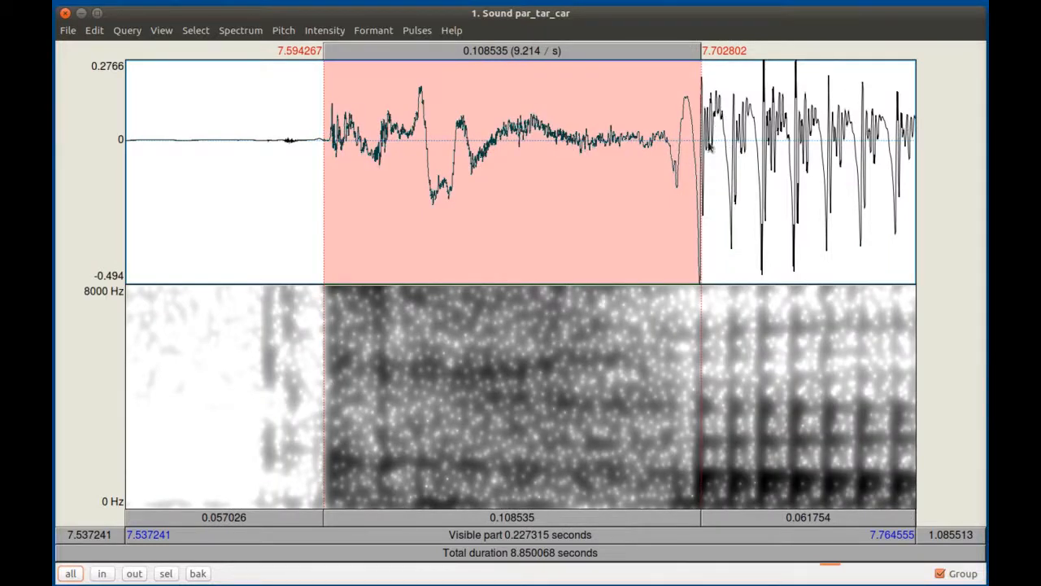
key("ctrl+n")
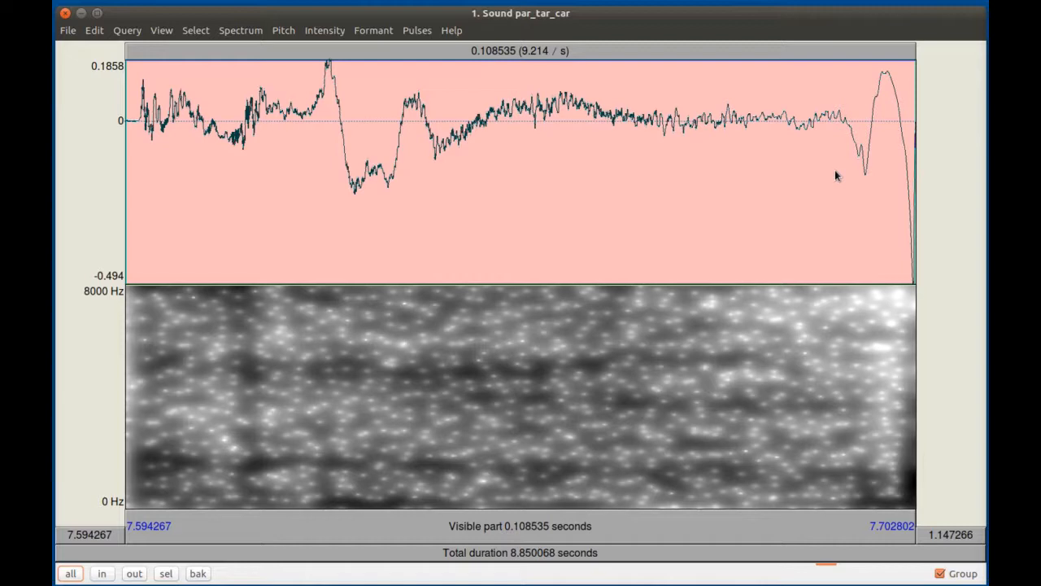
left_click(164, 32)
left_click(214, 182)
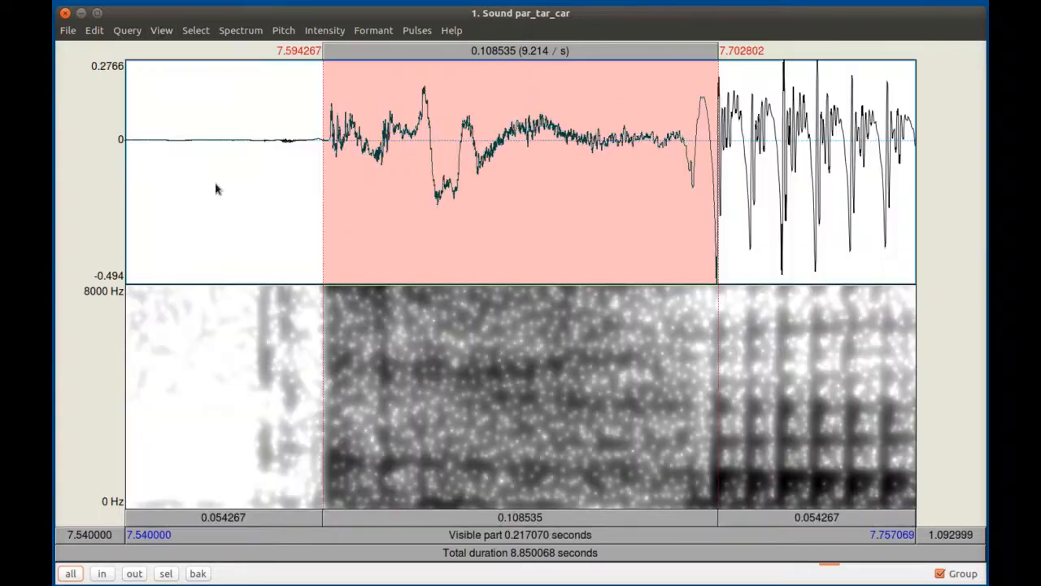